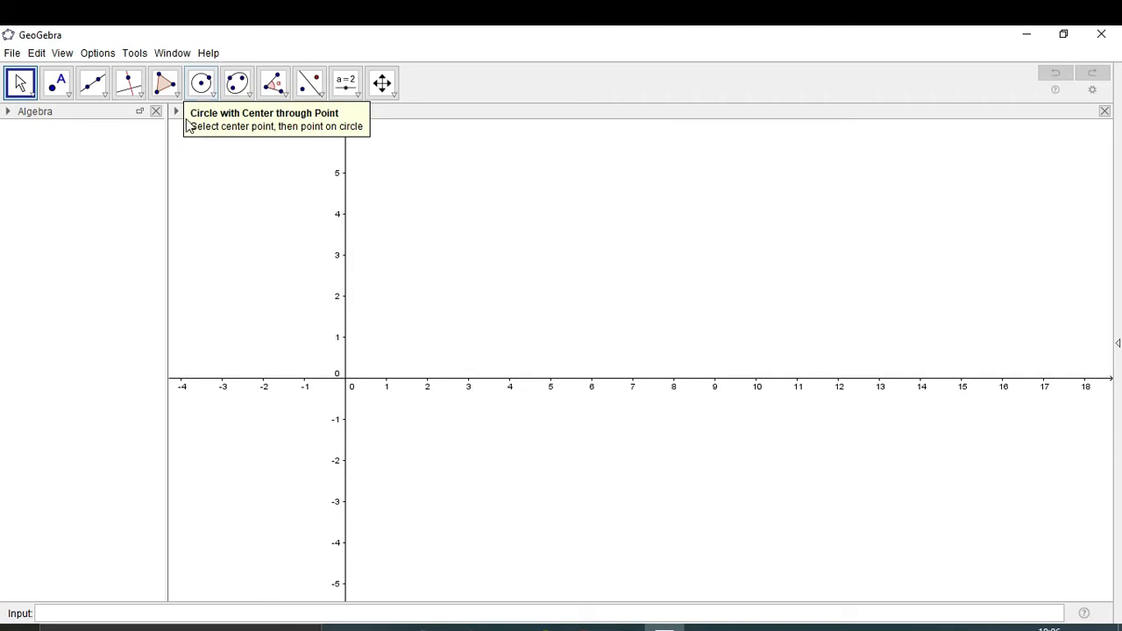
Turn off the axes from the Graphics style bar, leaving a blank drawing area
click(177, 114)
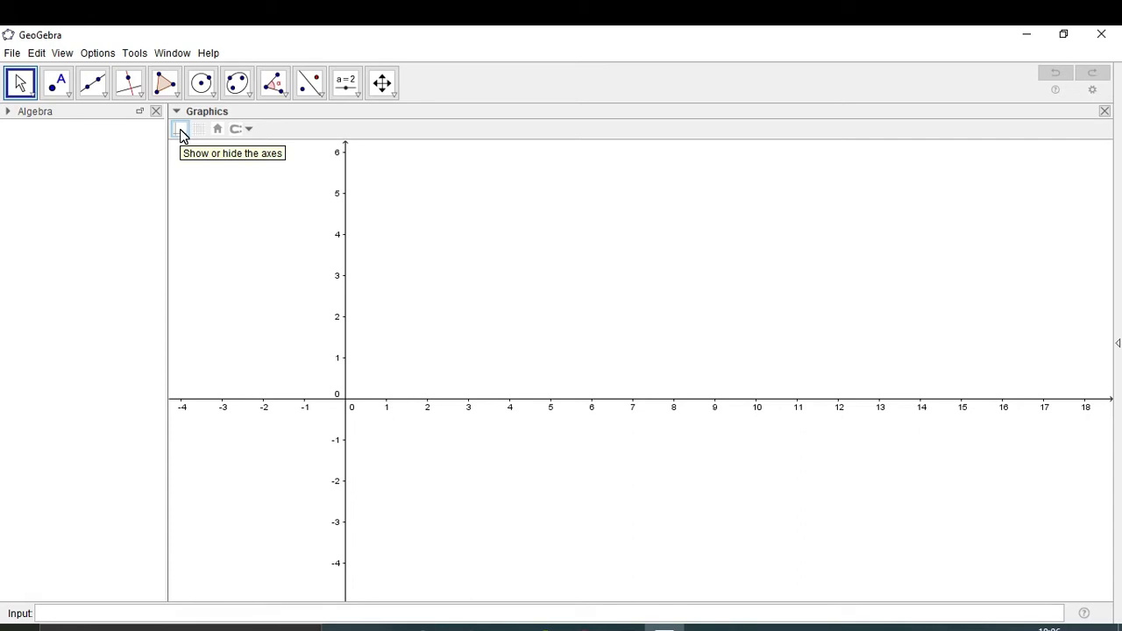
click(181, 133)
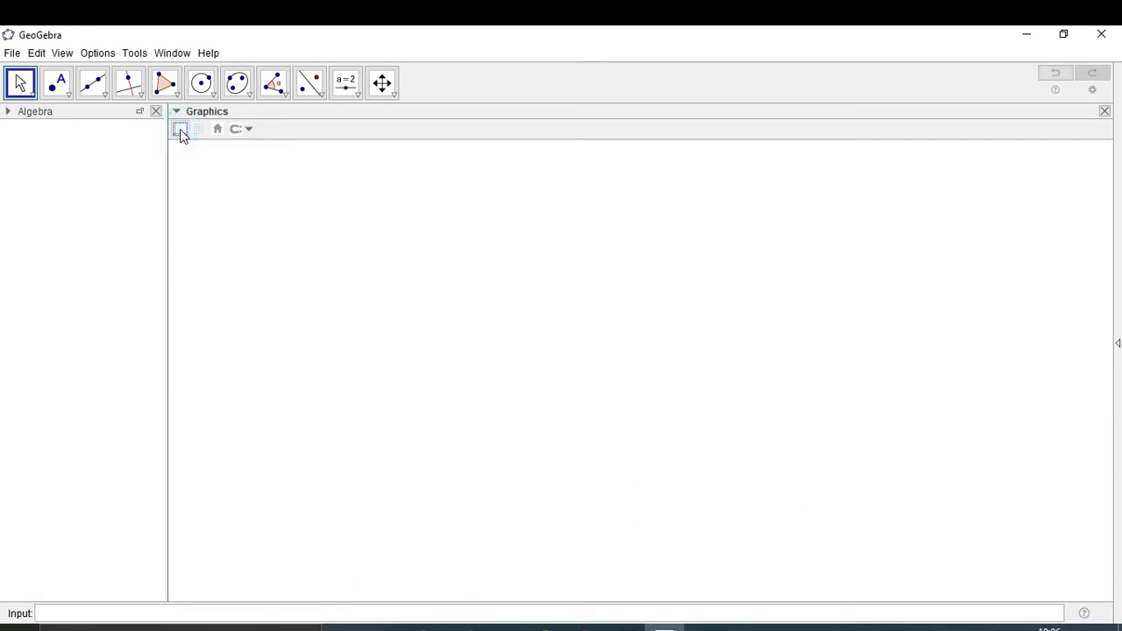
Draw polygon triangle ABC with apex A on top and horizontal base BC below
click(181, 132)
click(181, 132)
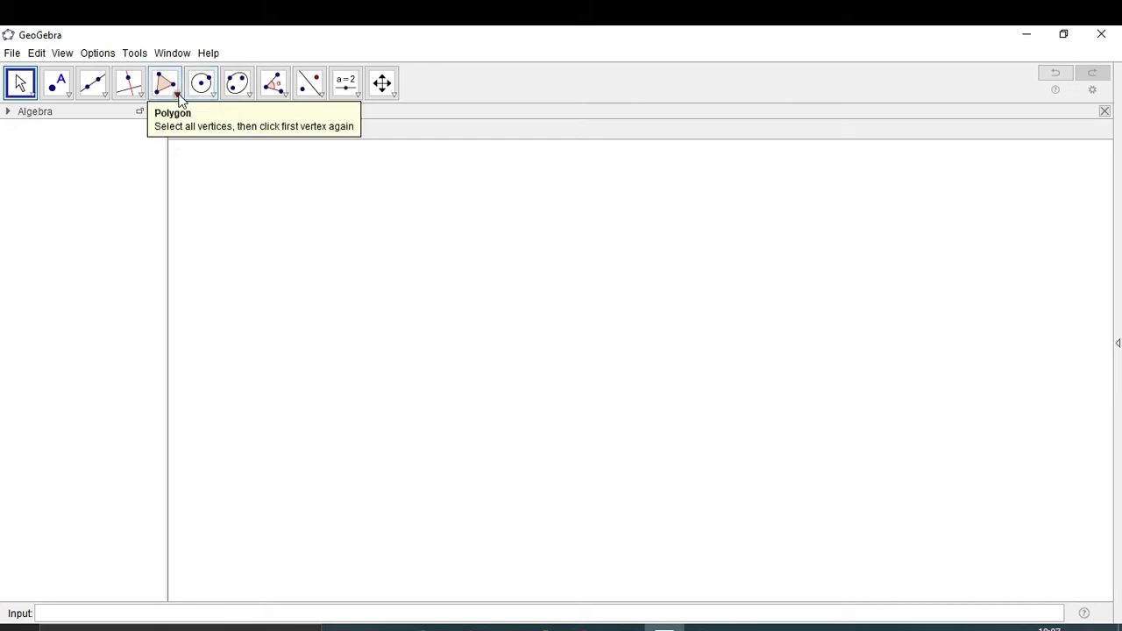
click(176, 95)
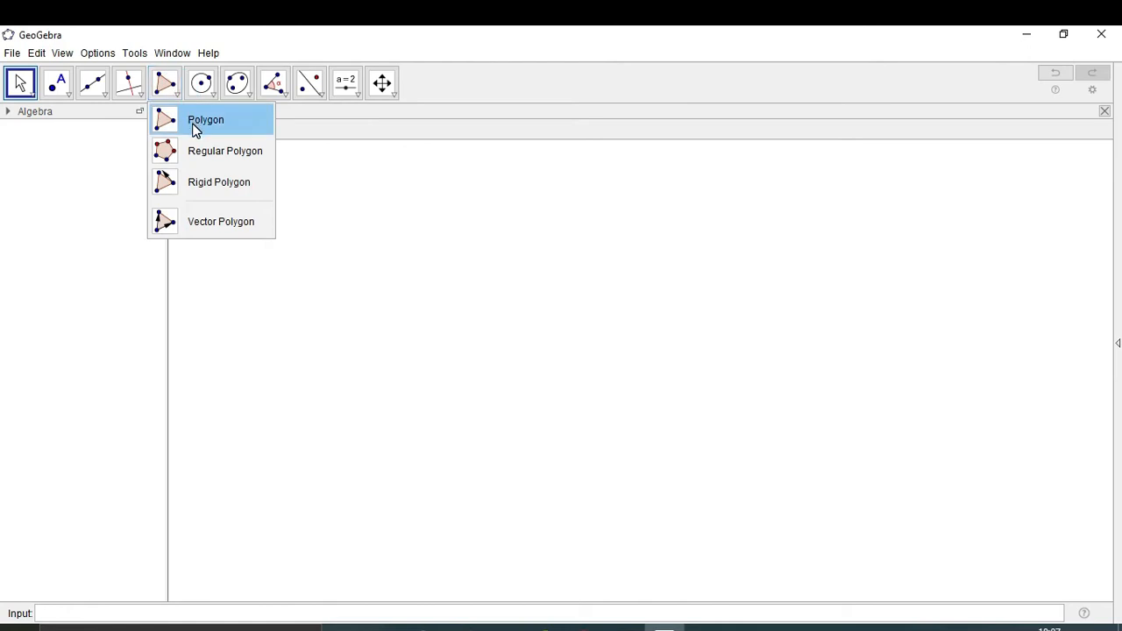
click(195, 130)
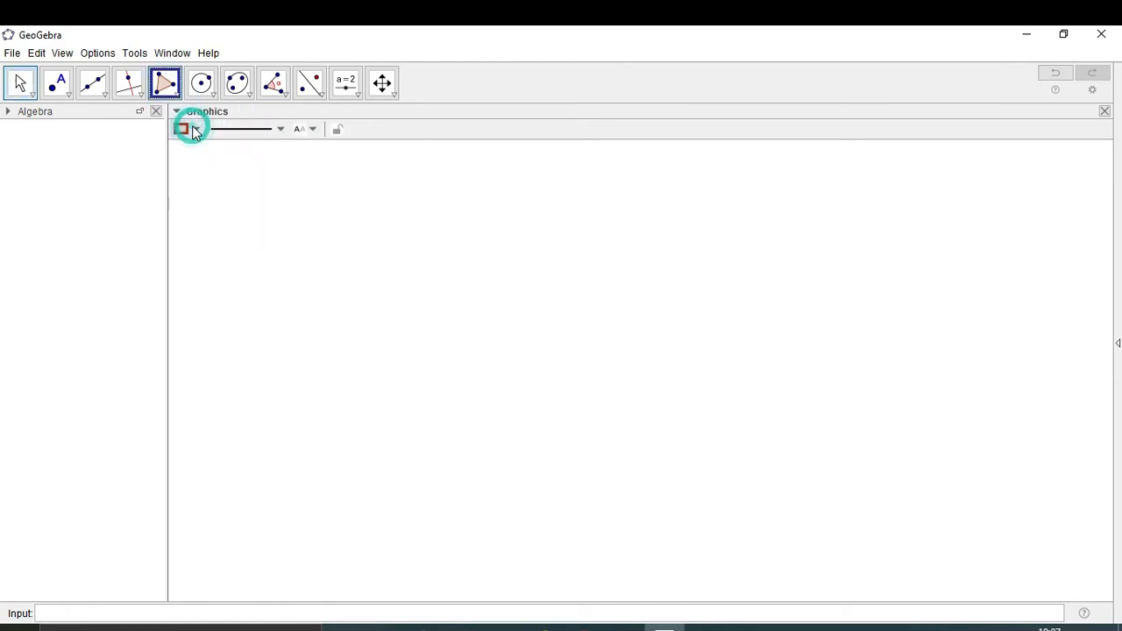
click(454, 232)
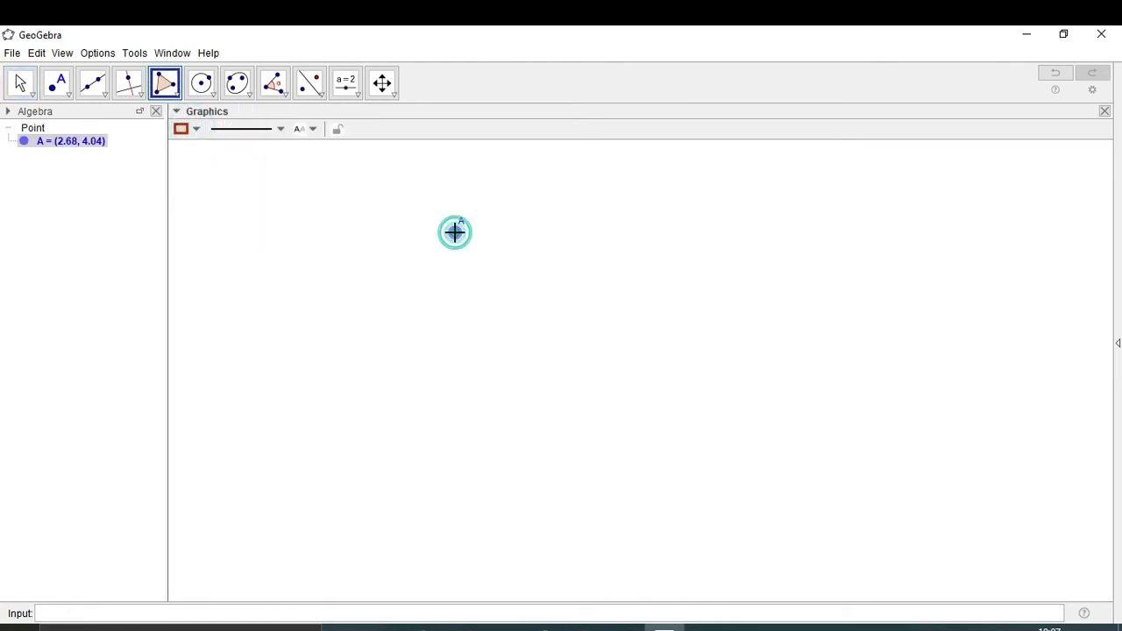
click(353, 399)
click(567, 400)
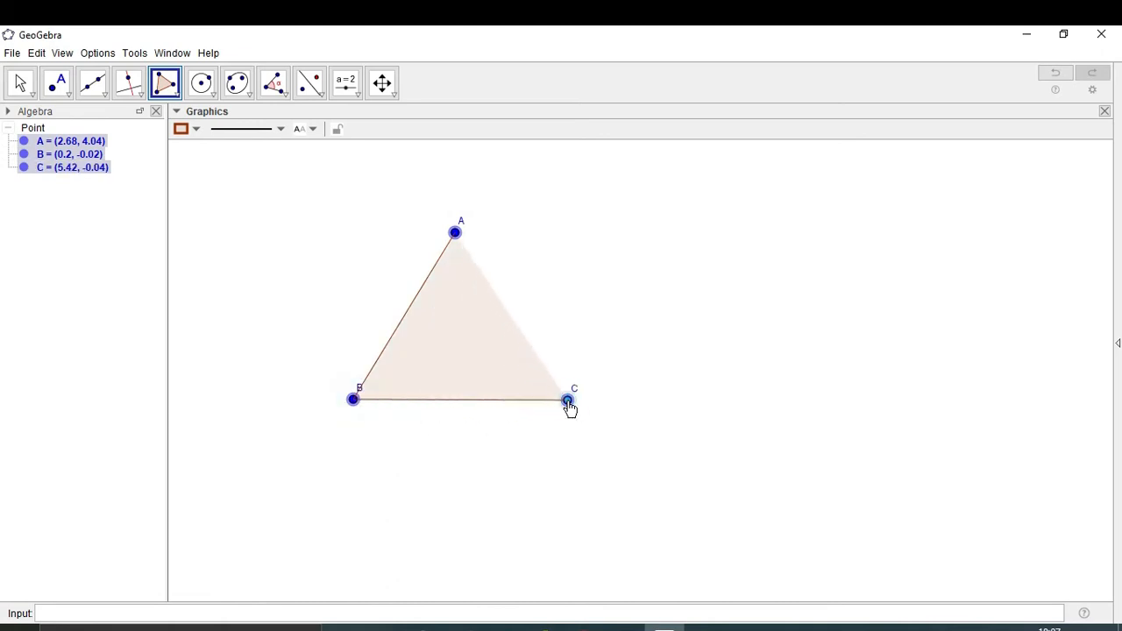
click(455, 233)
click(456, 234)
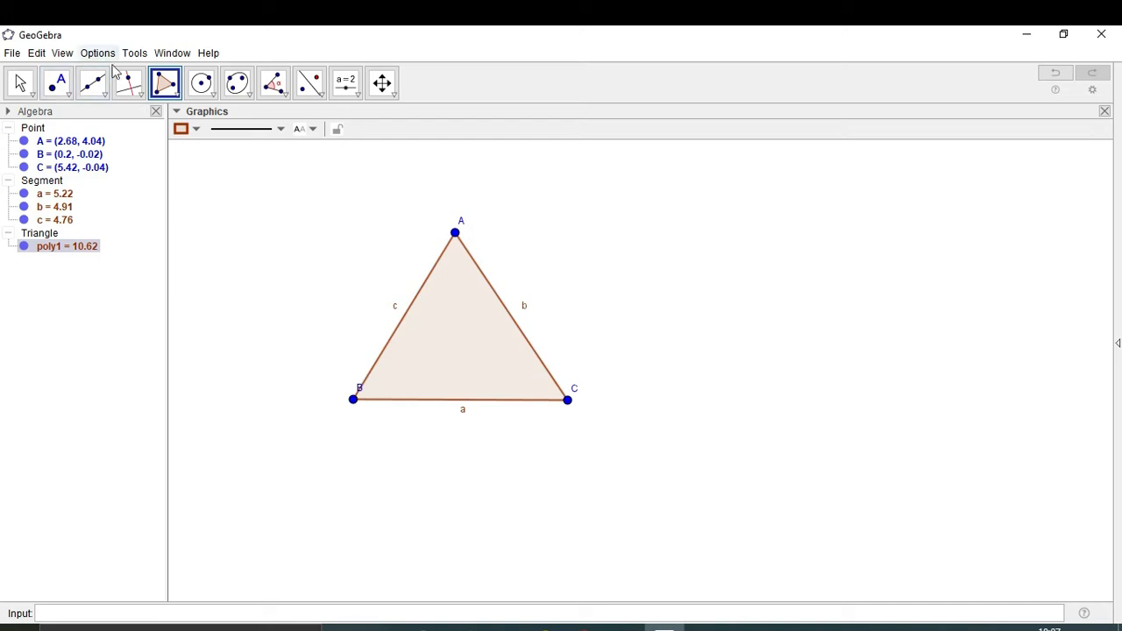
click(107, 94)
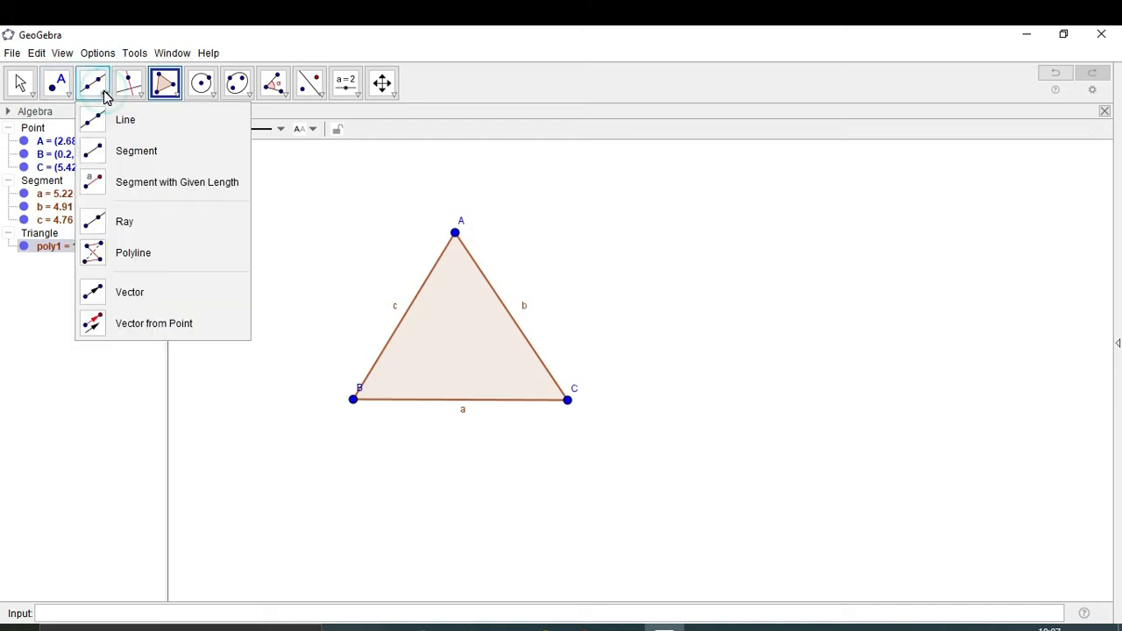
Draw a ray from vertex B through vertex C, extending the base to the right
click(125, 224)
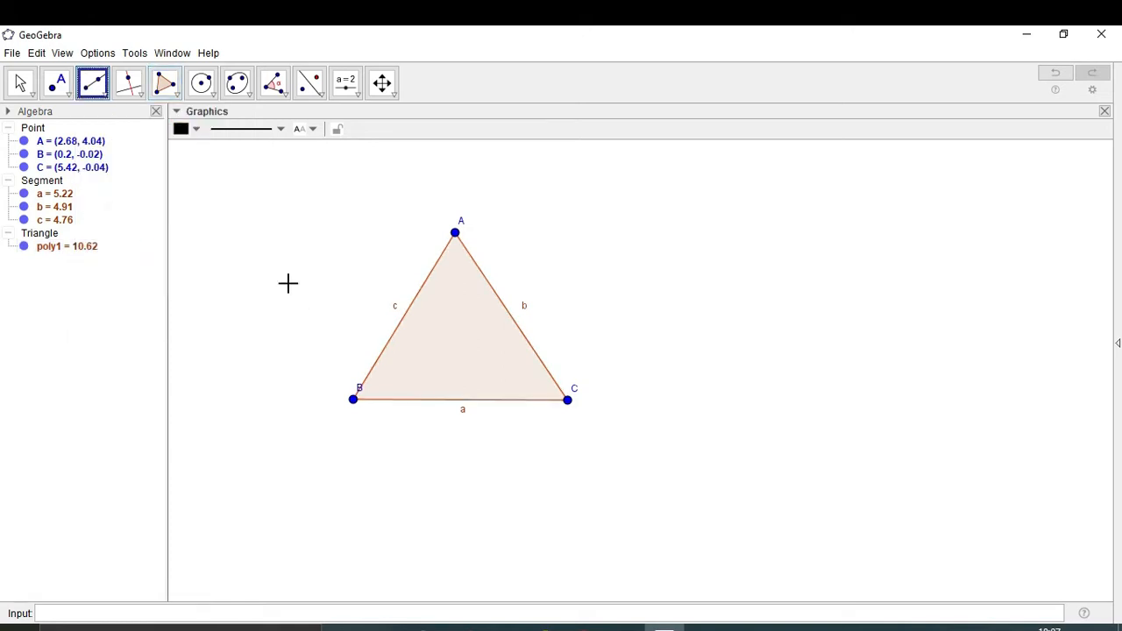
click(353, 400)
click(353, 401)
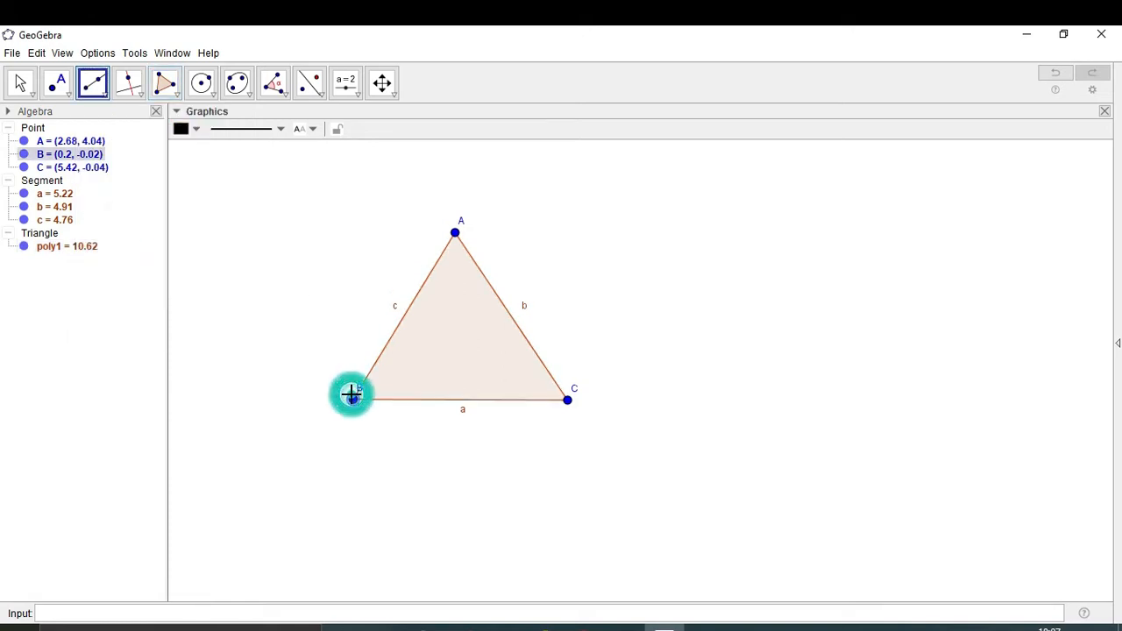
click(566, 401)
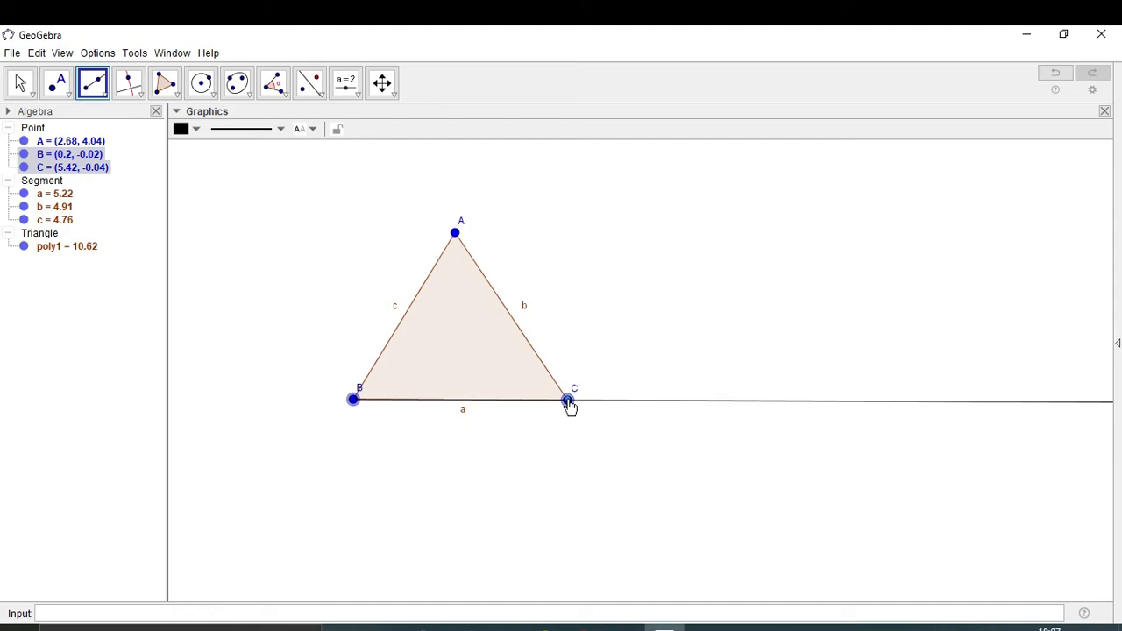
click(567, 401)
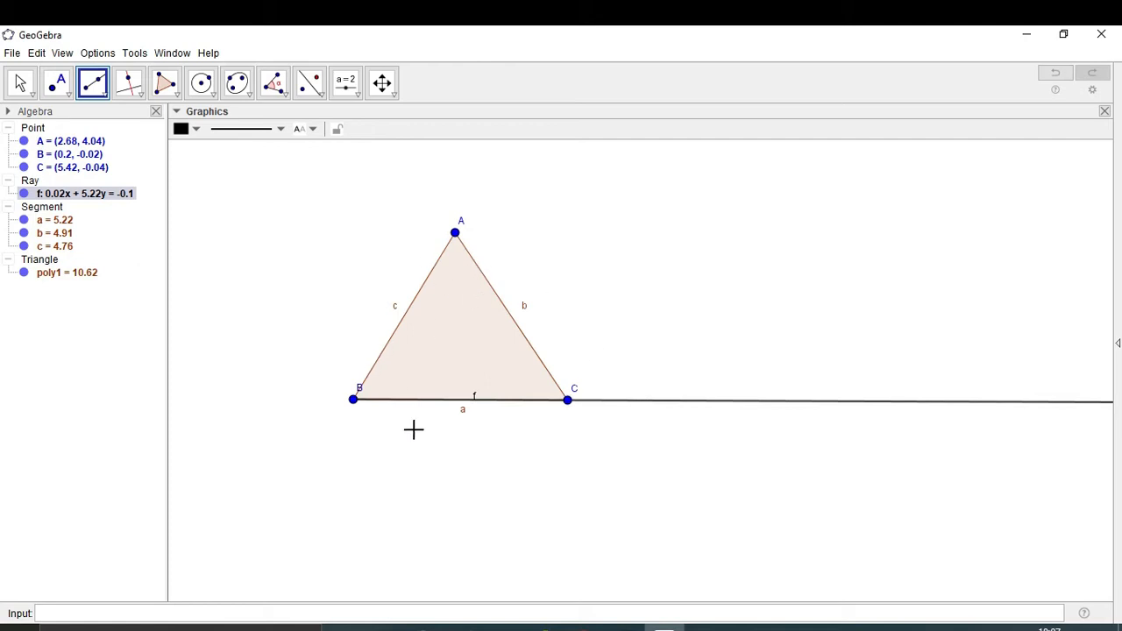
Draw radius-1 circles d, e and g centred on vertices A, B and C
click(214, 94)
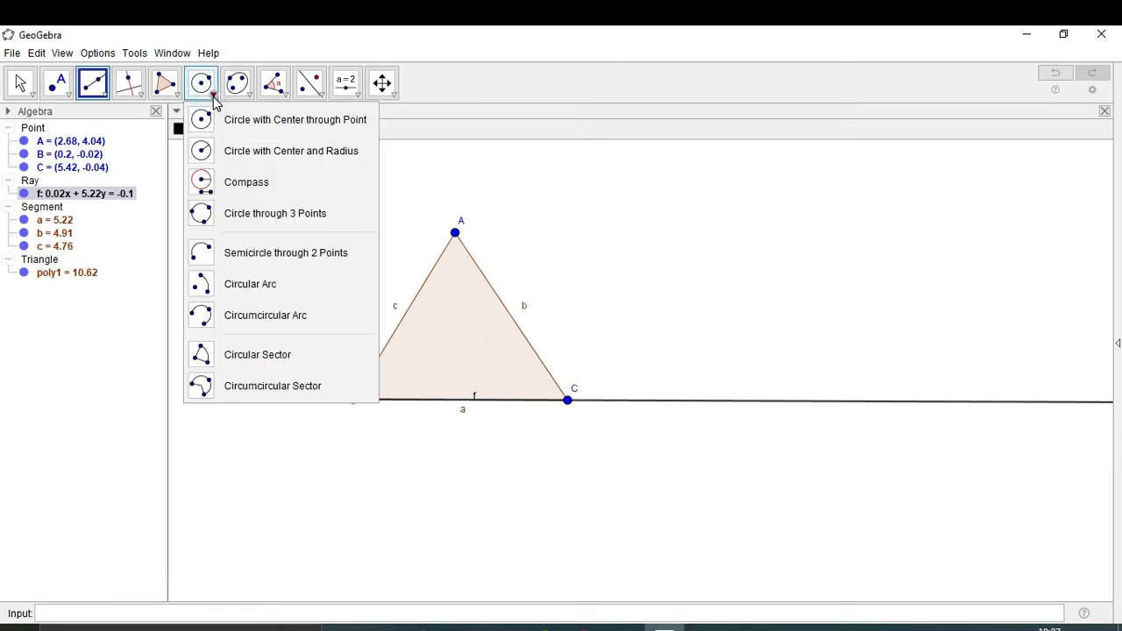
click(227, 152)
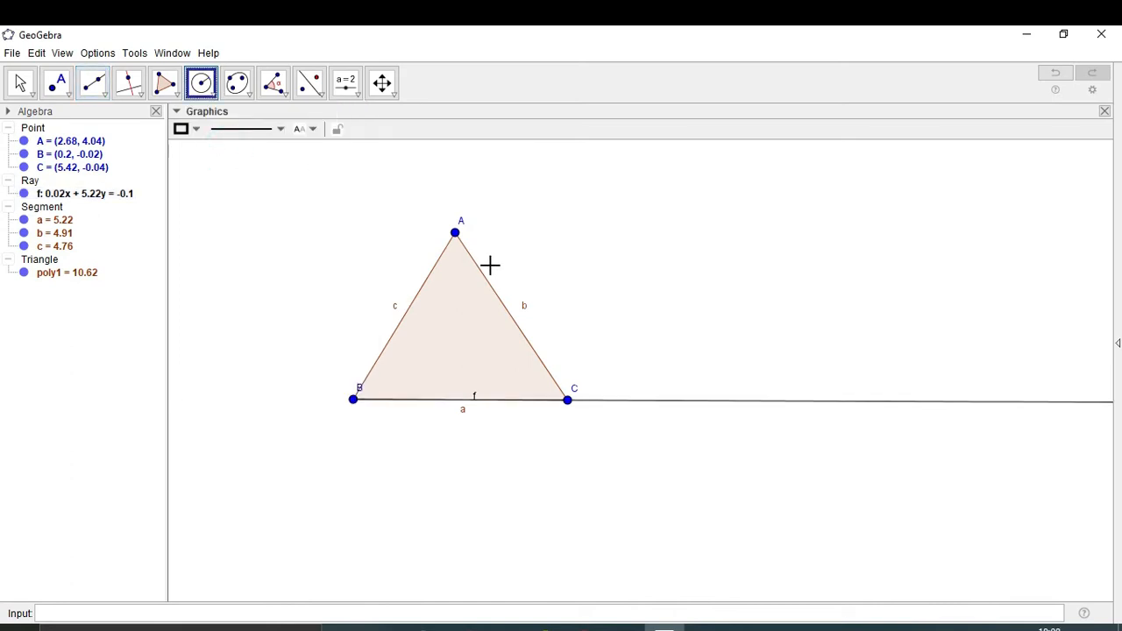
click(455, 234)
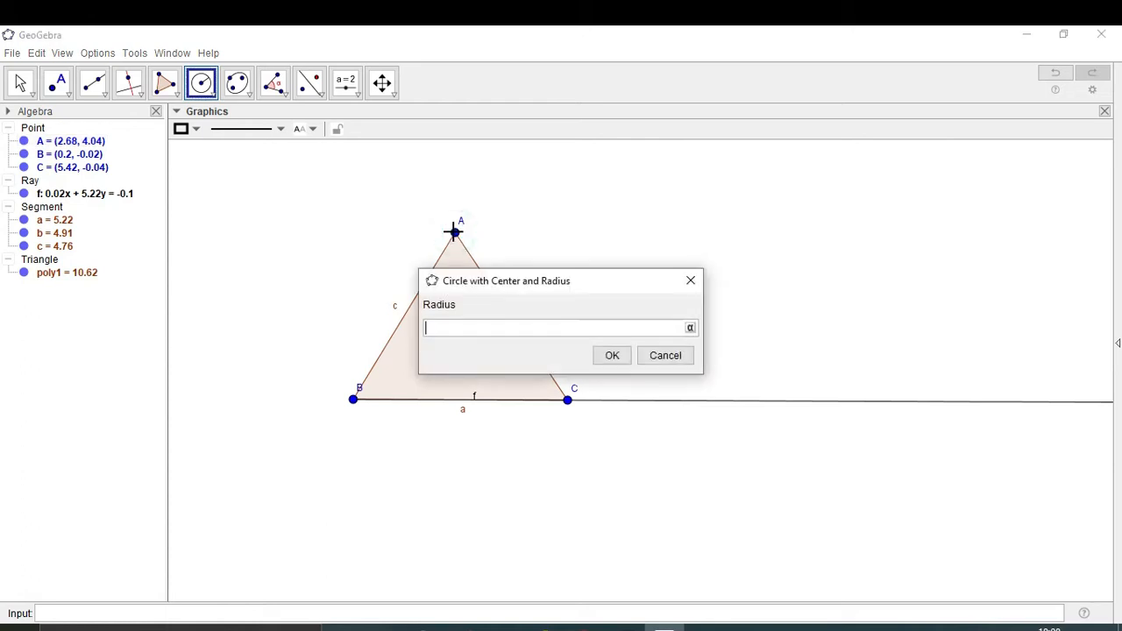
text(1)
click(613, 356)
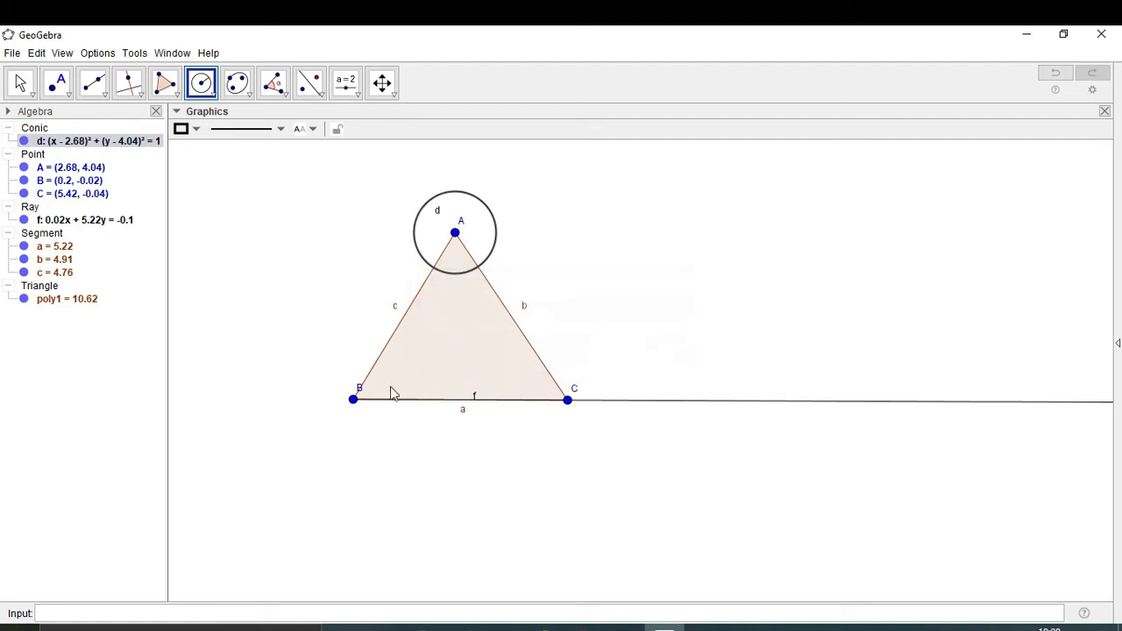
click(353, 401)
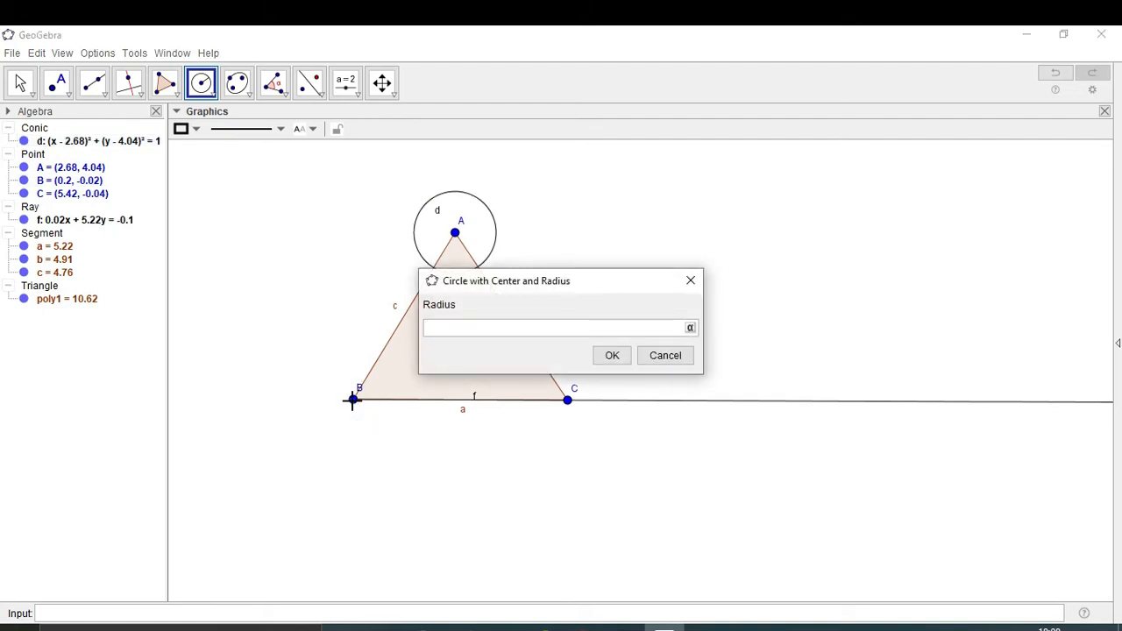
click(610, 356)
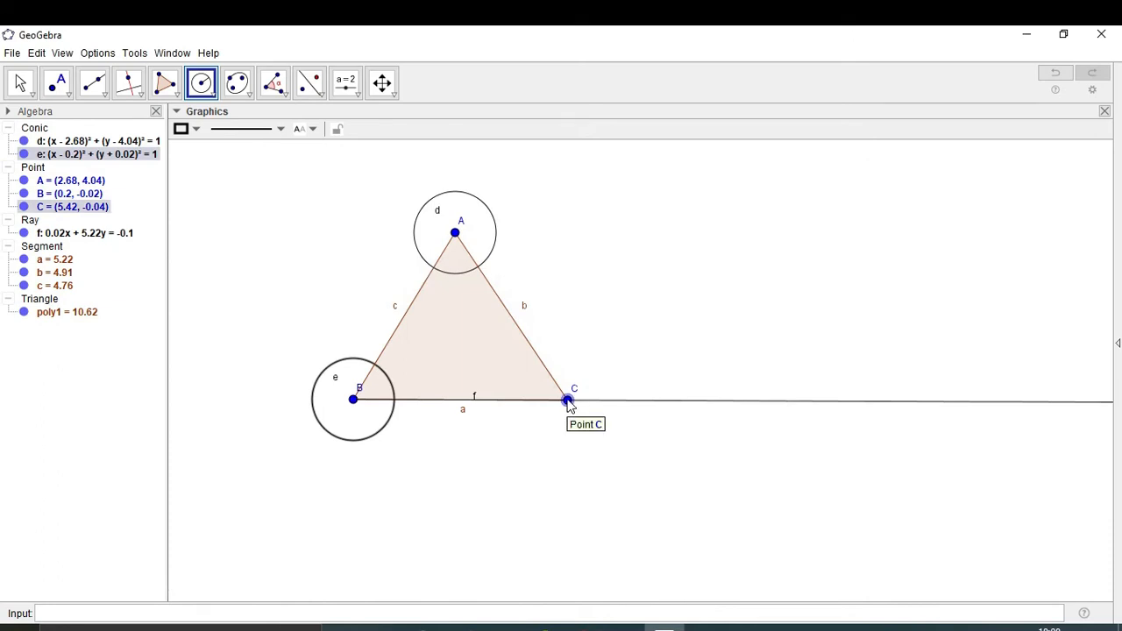
click(567, 399)
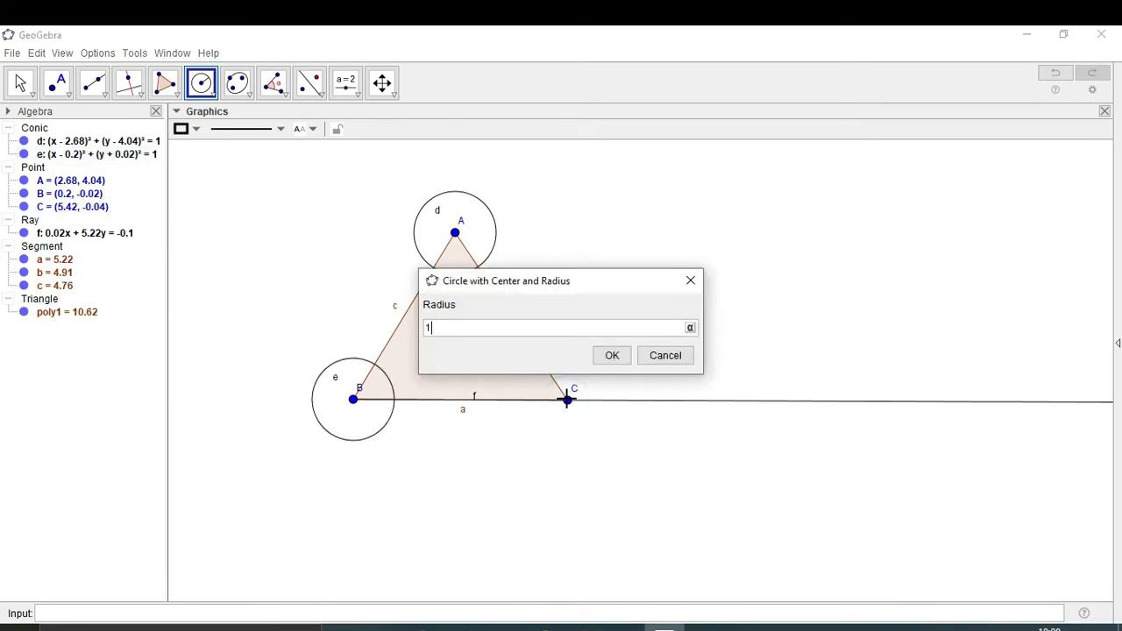
click(612, 354)
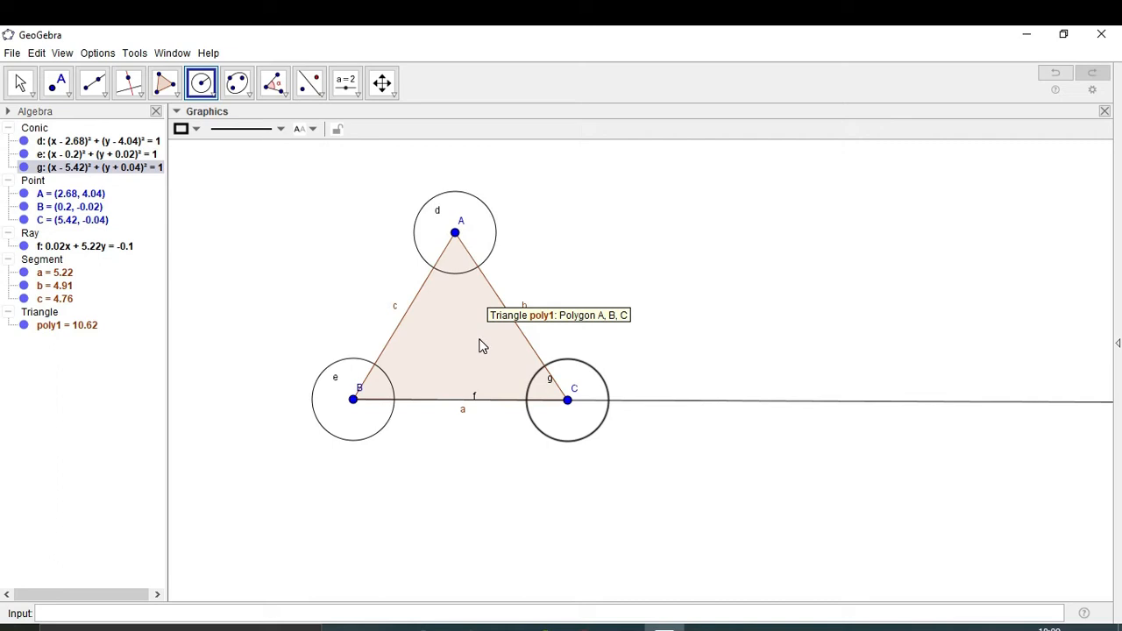
Intersect circle d with sides c and b, and circle e with side c
click(62, 89)
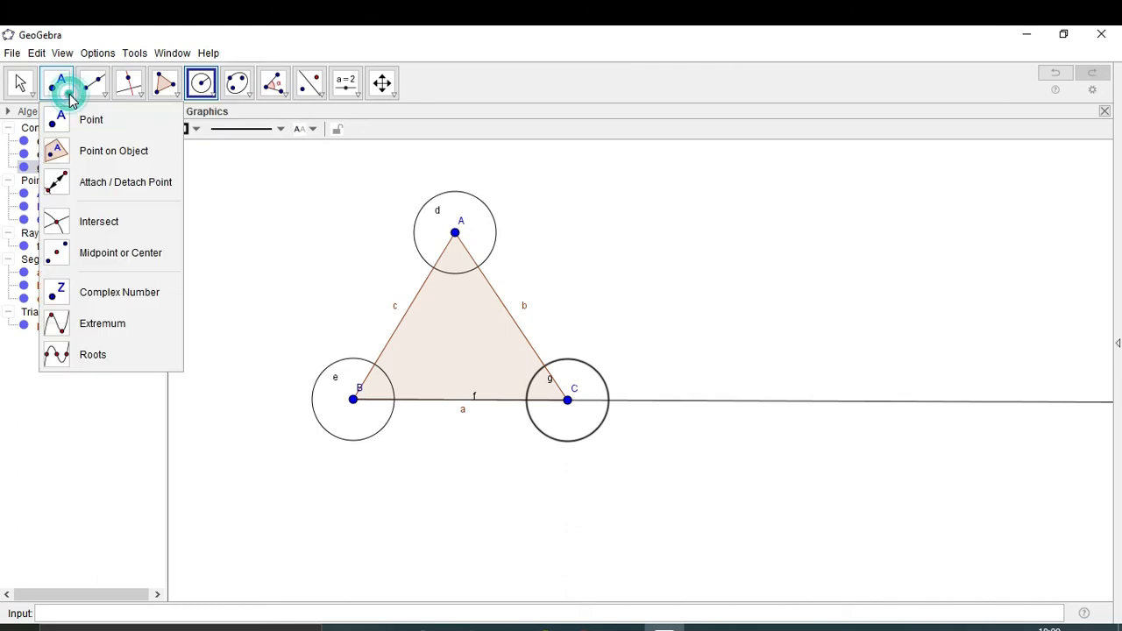
click(87, 223)
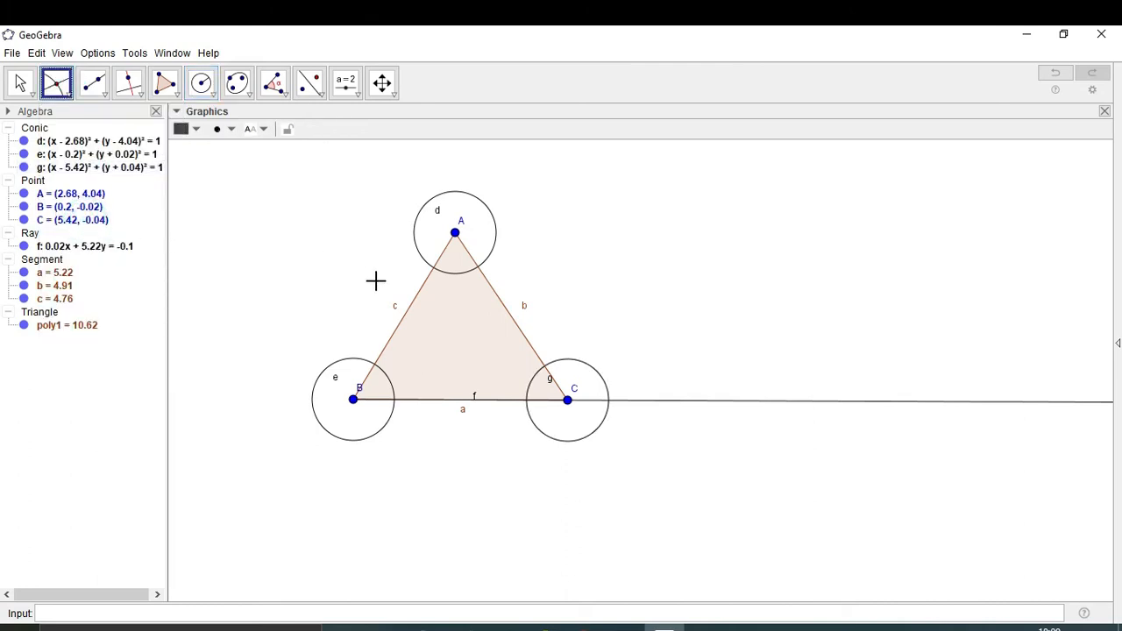
click(445, 270)
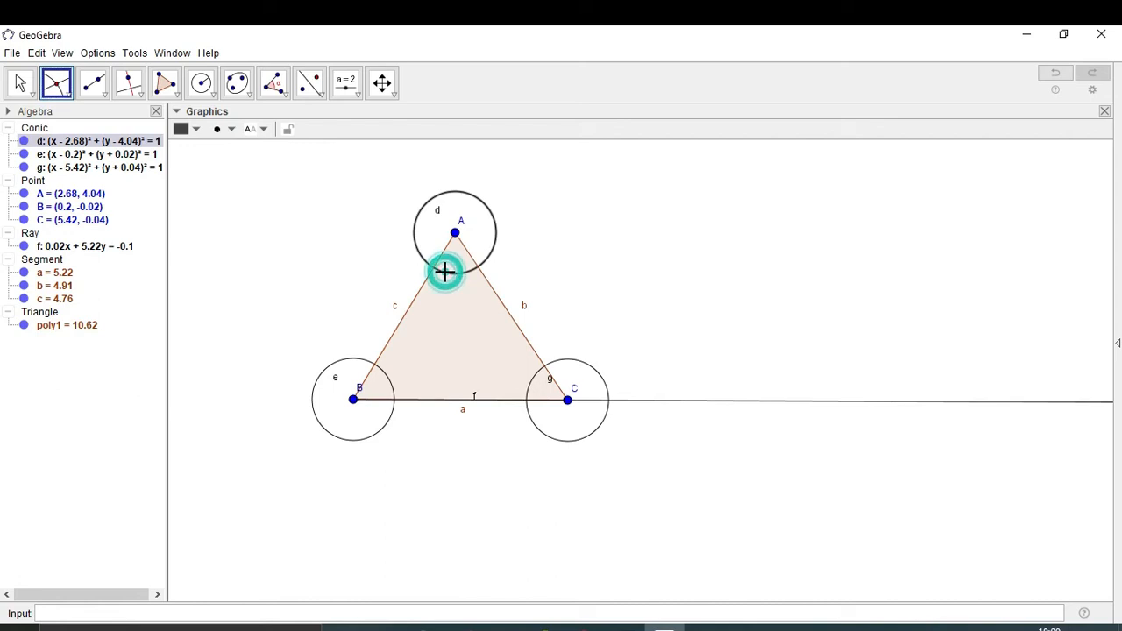
click(445, 252)
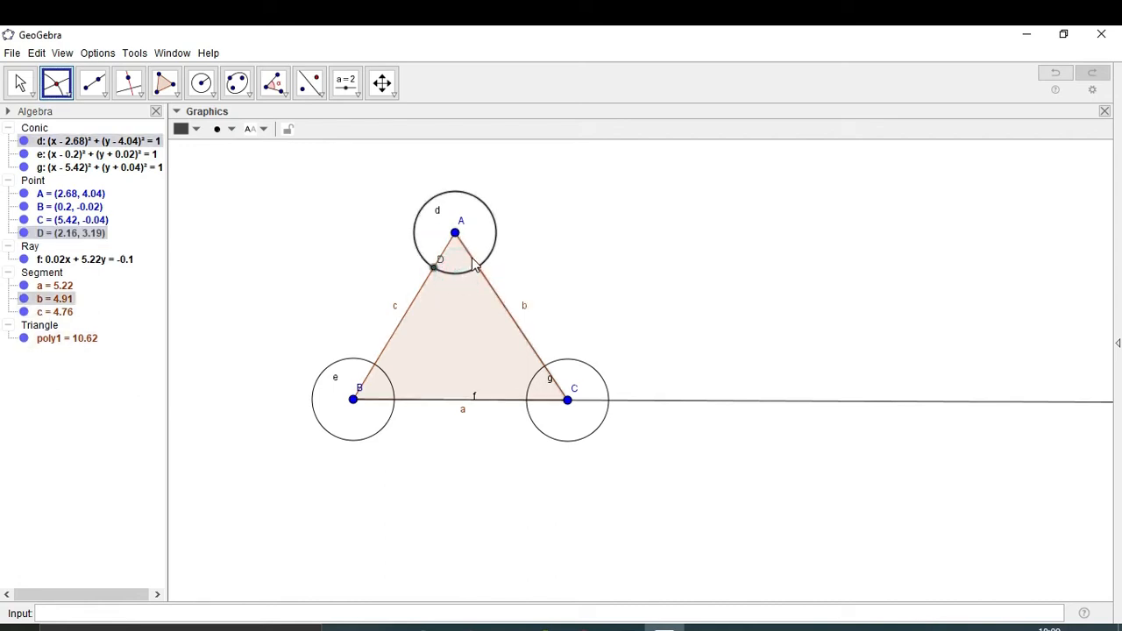
click(471, 255)
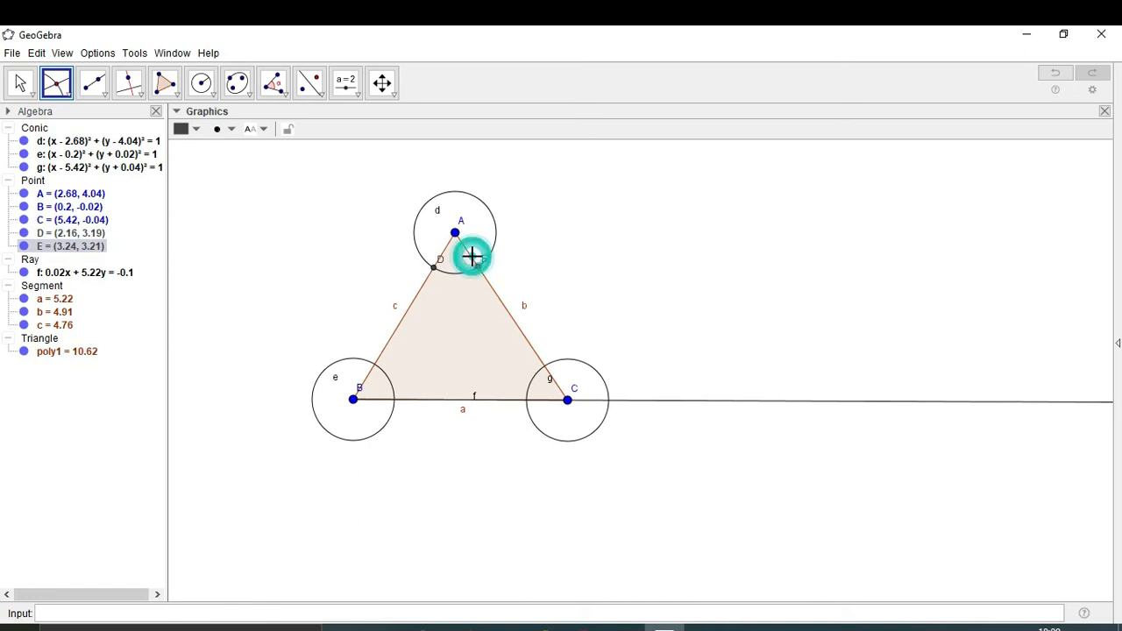
click(368, 382)
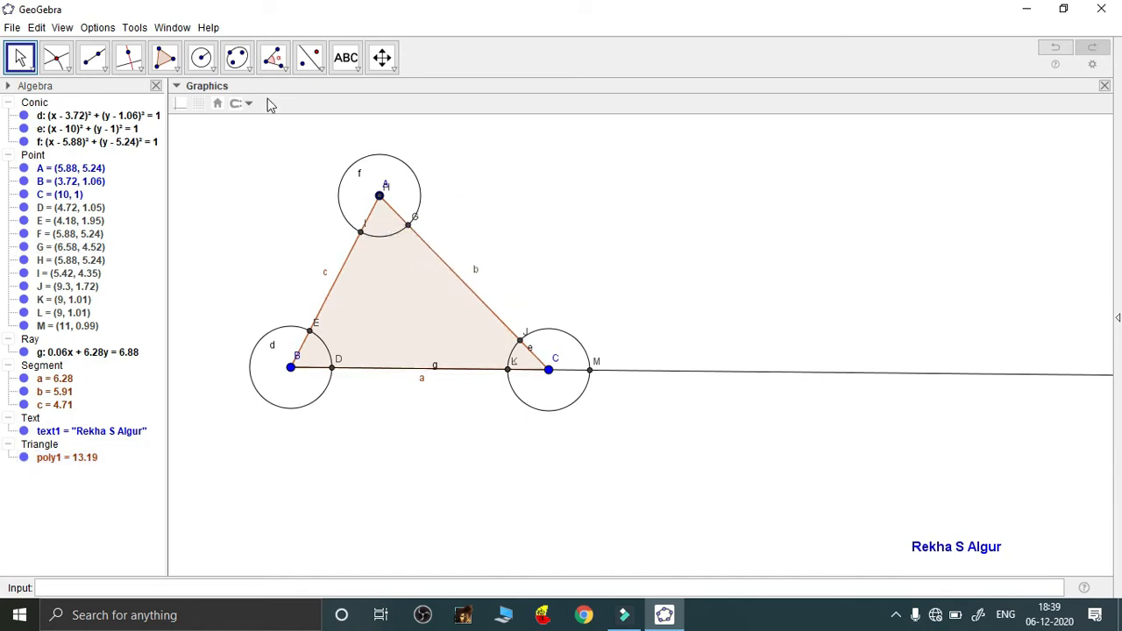
Create circular sector h at vertex B, bounded by points D and E
click(213, 71)
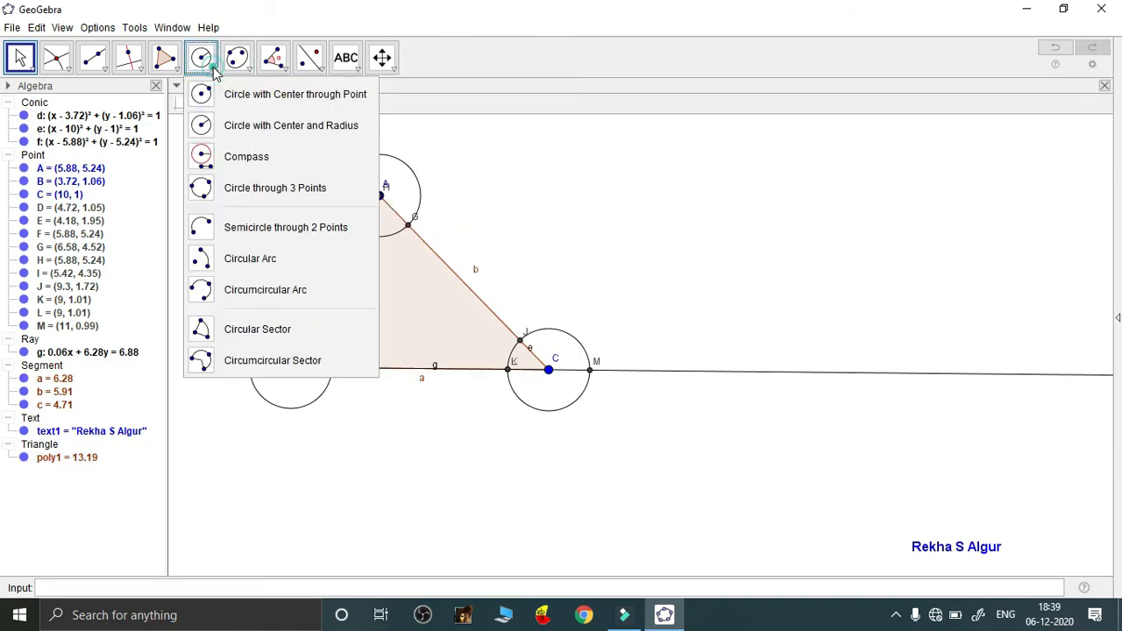
click(281, 337)
click(292, 369)
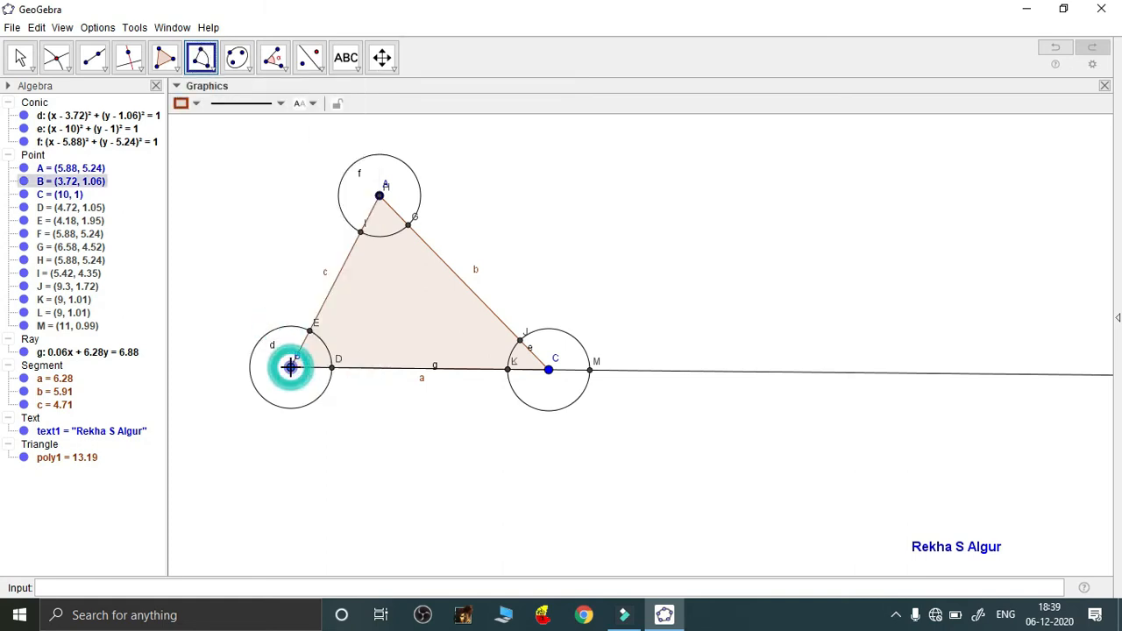
click(333, 369)
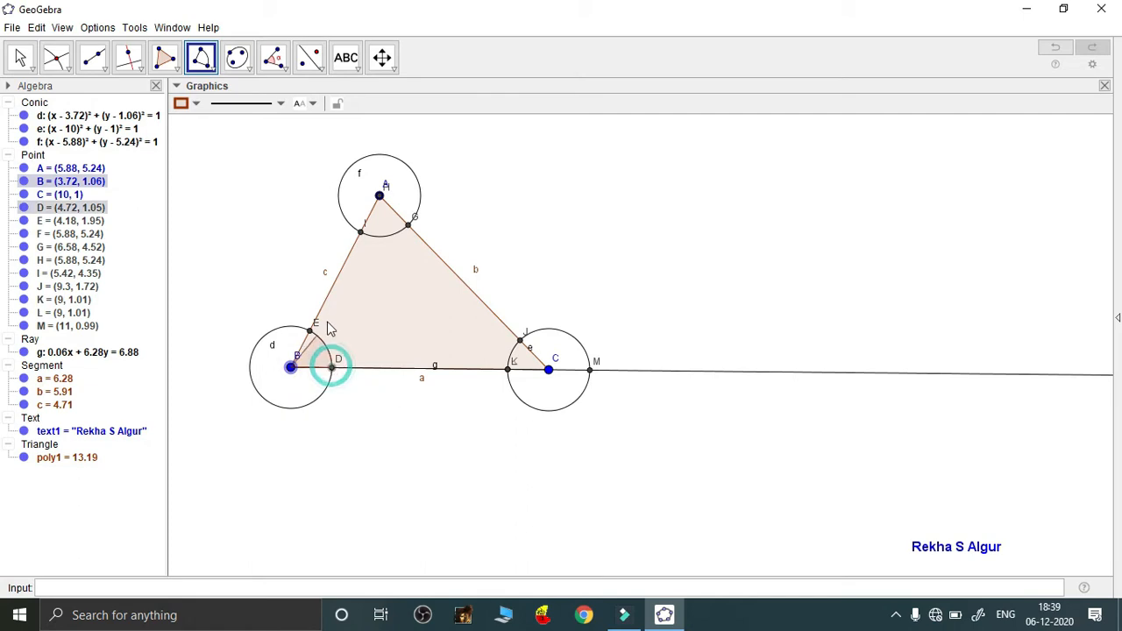
click(311, 329)
click(308, 331)
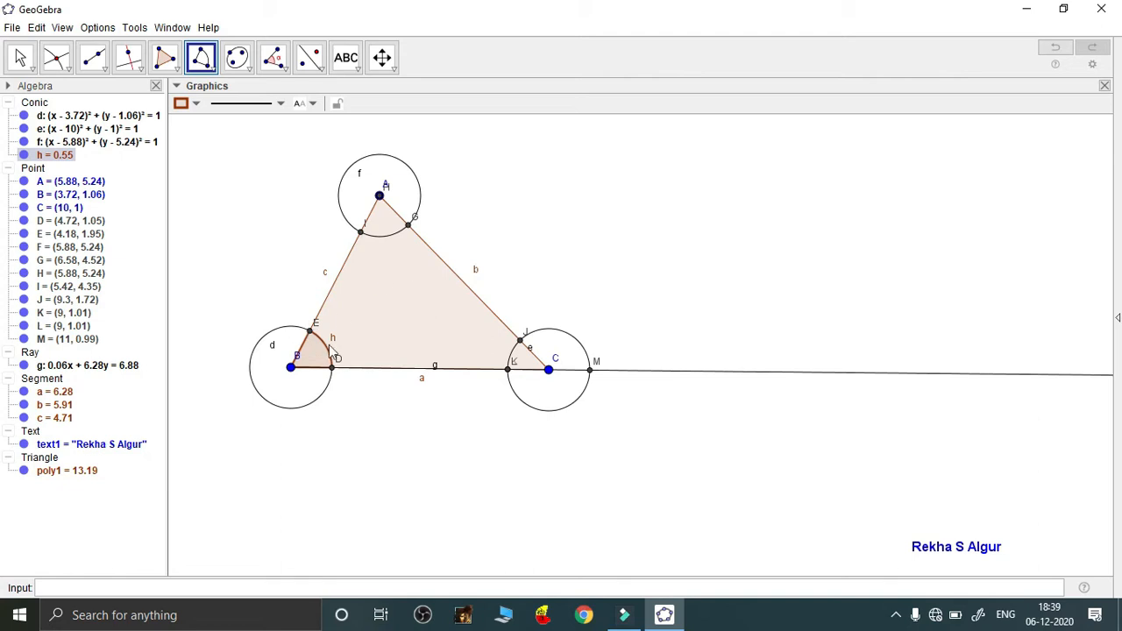
Create circular sector k at apex A, running from point I to point G
click(380, 196)
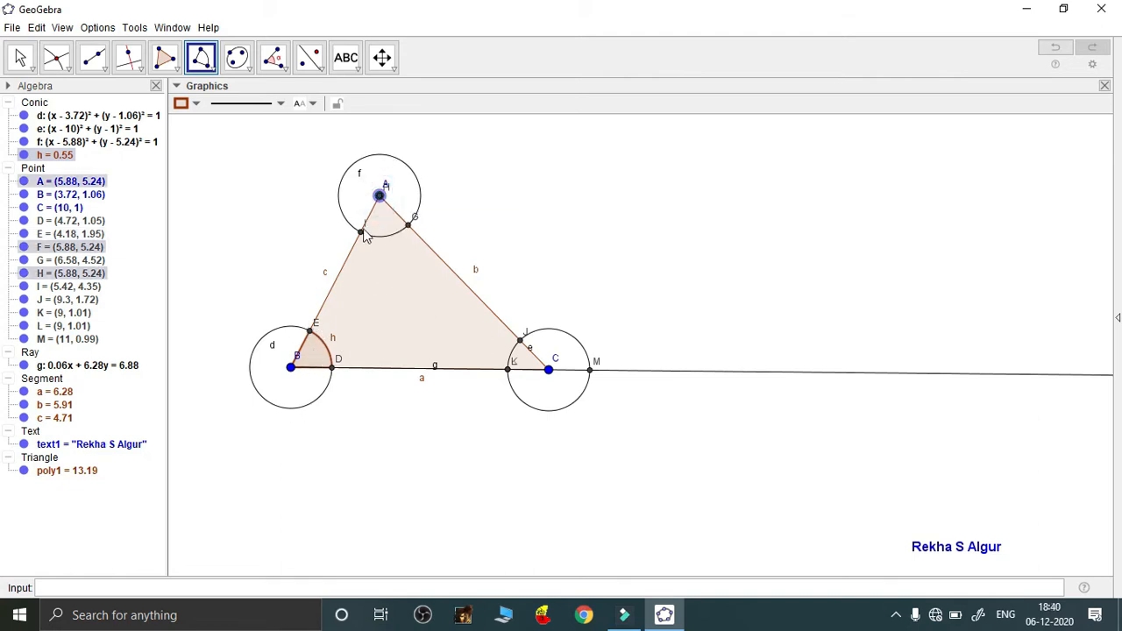
click(362, 230)
click(408, 225)
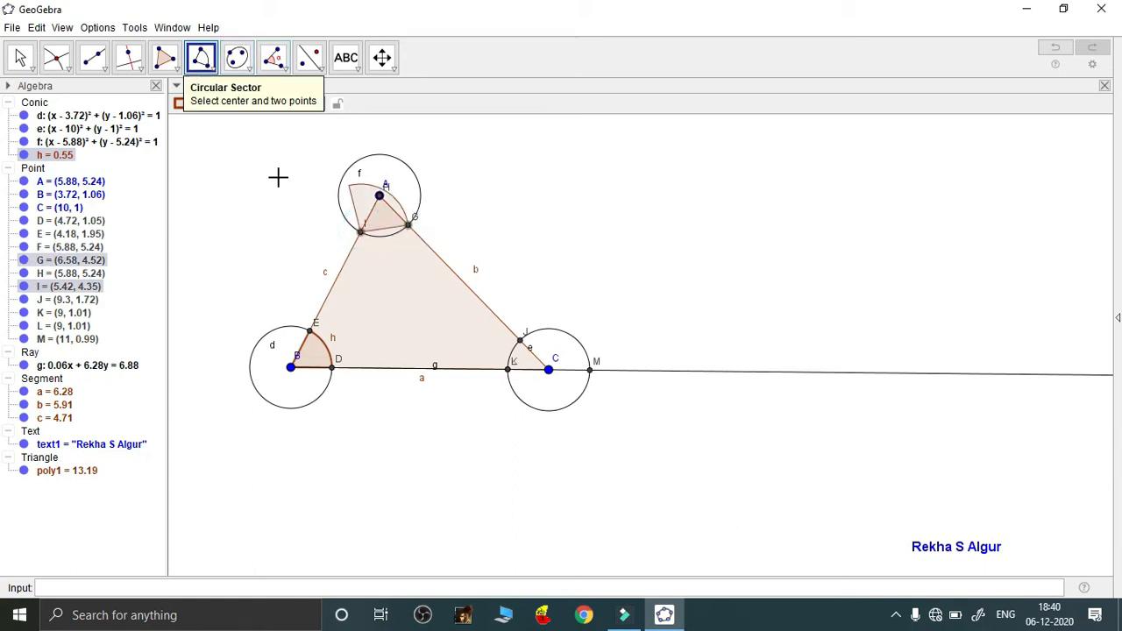
click(336, 252)
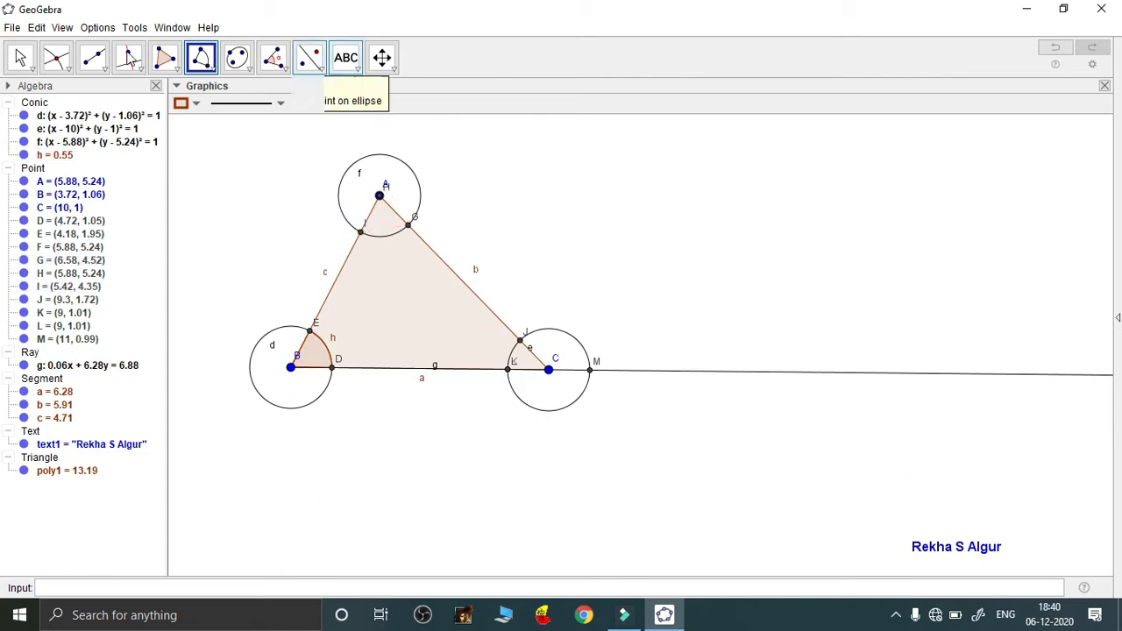
click(207, 65)
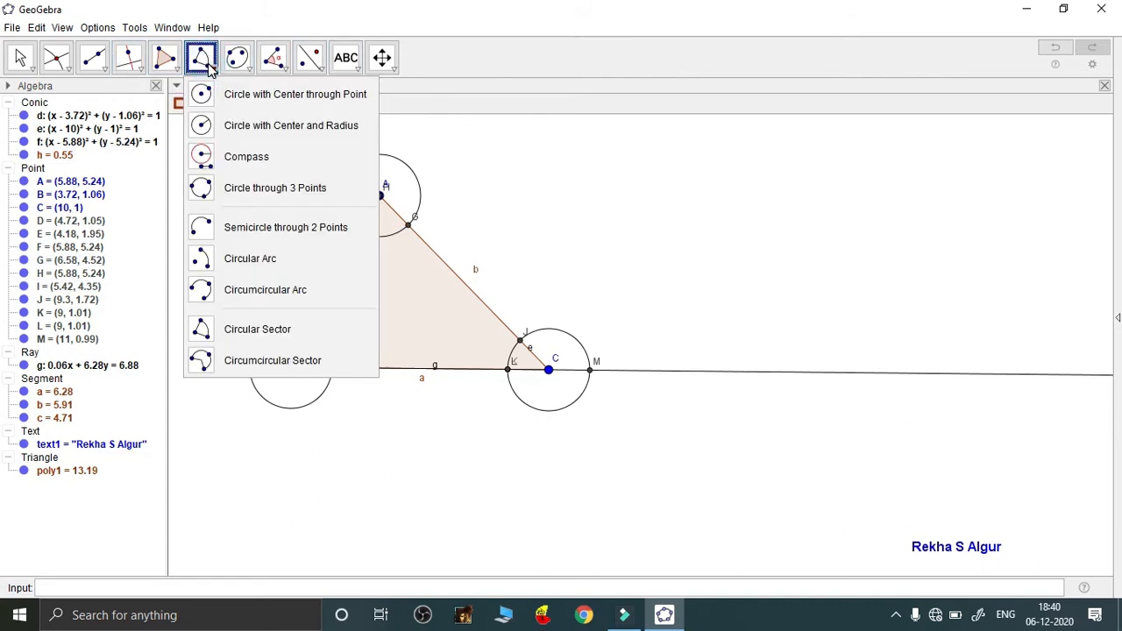
click(201, 61)
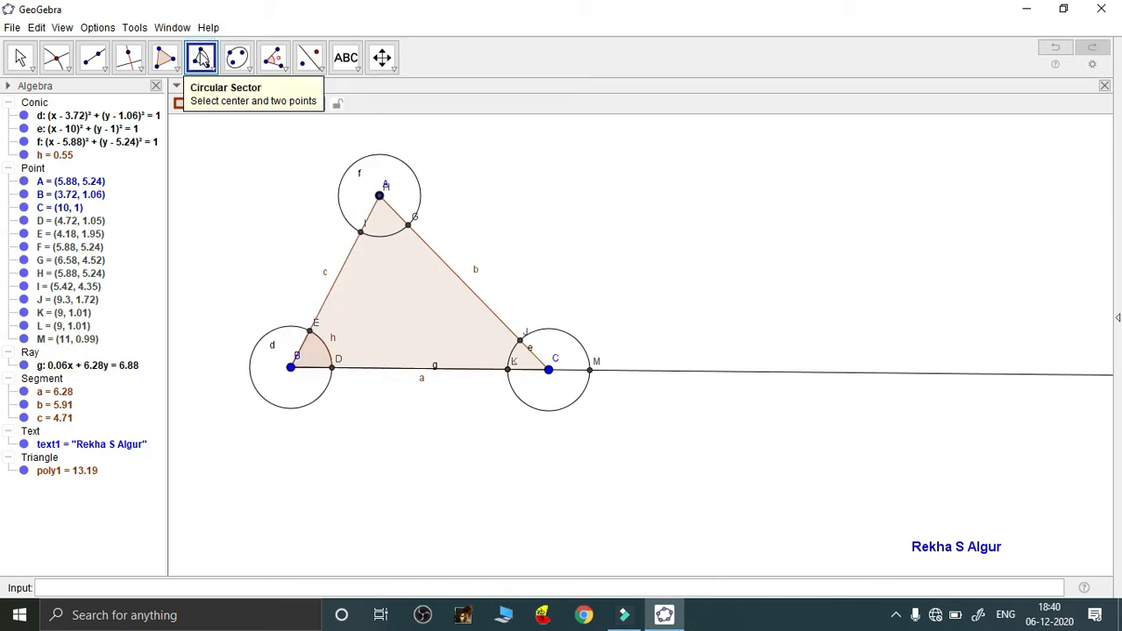
click(201, 61)
click(212, 74)
click(379, 196)
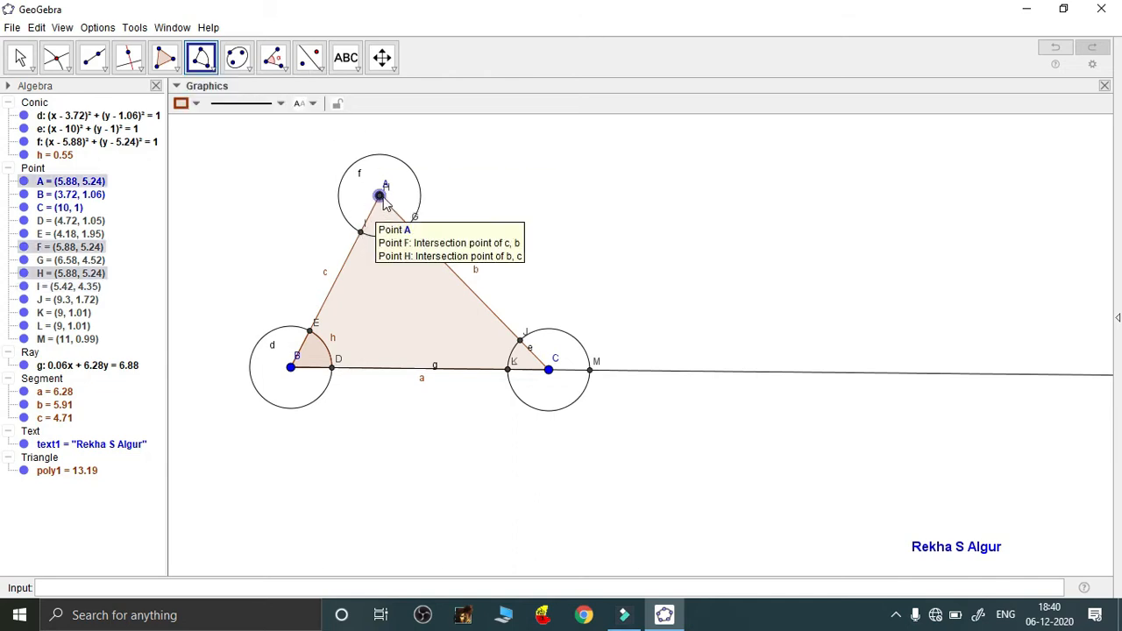
click(362, 232)
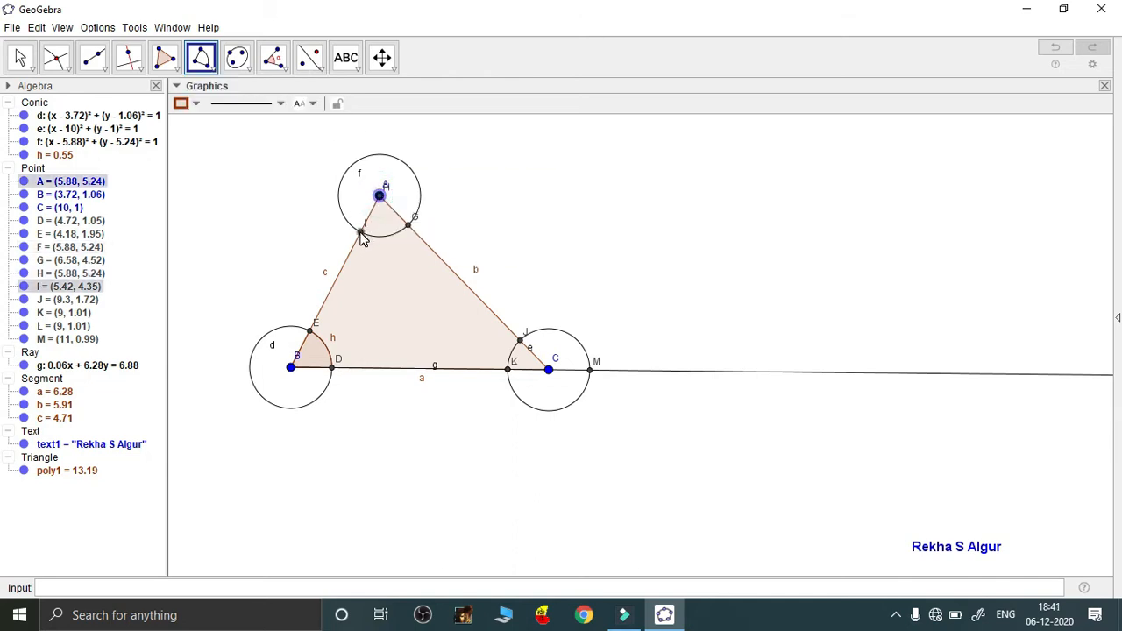
click(408, 226)
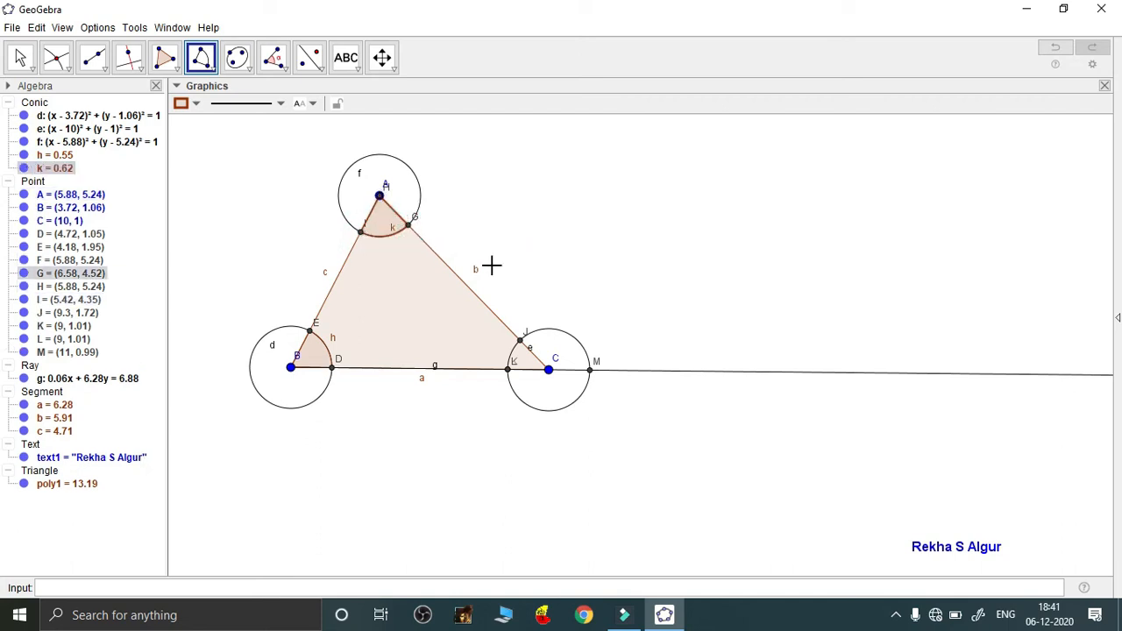
Create exterior sector p at C, from M on the extended base to J
click(549, 371)
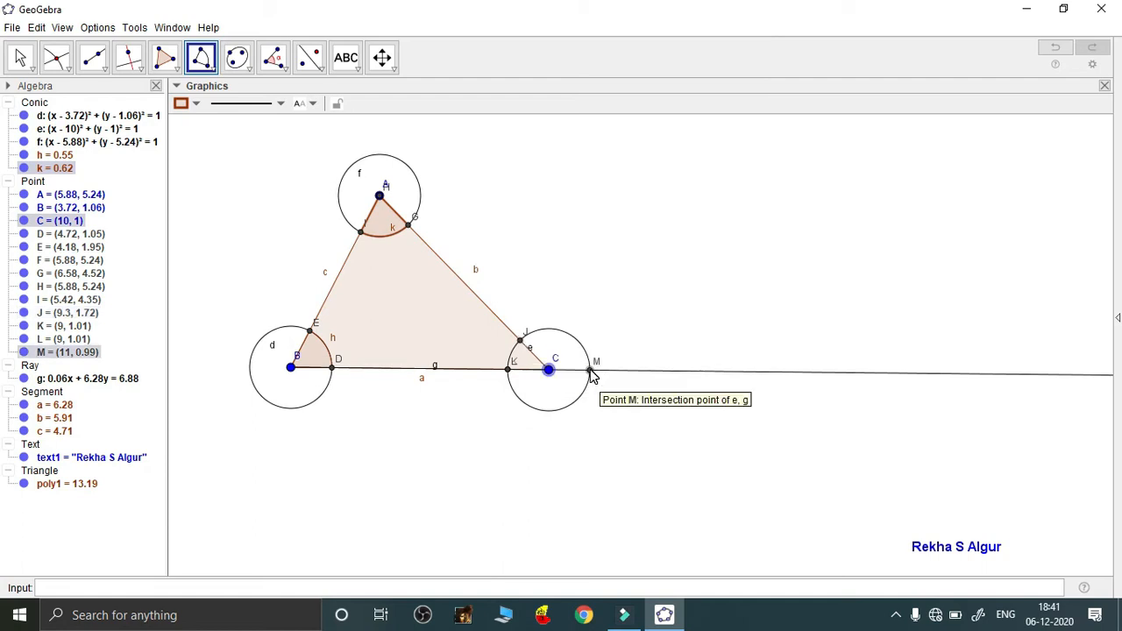
click(590, 371)
click(521, 340)
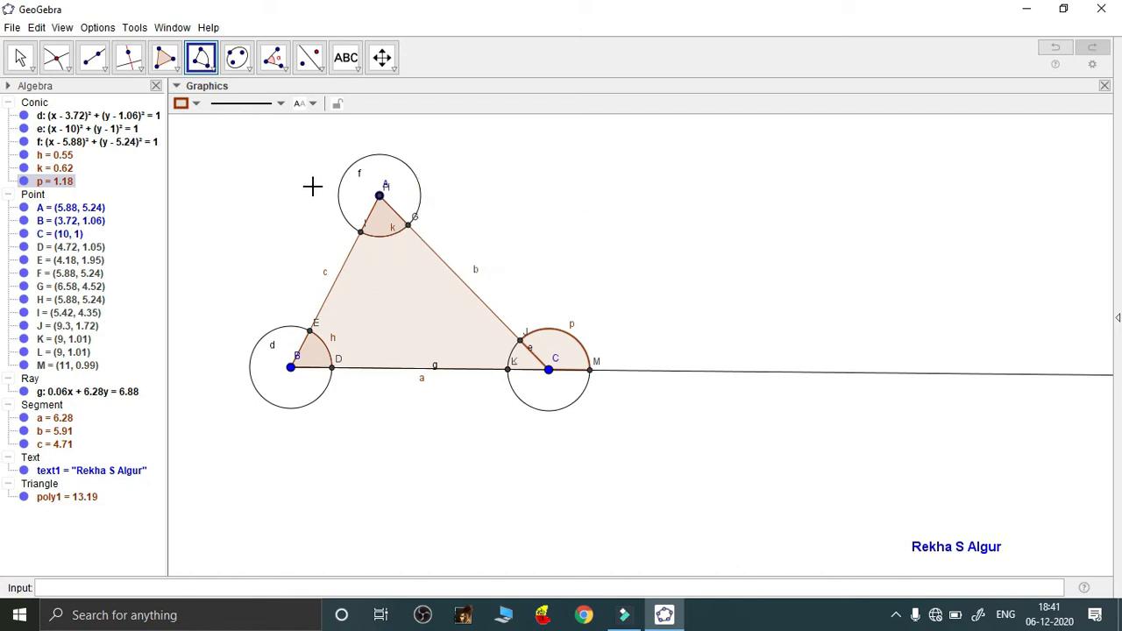
Hide construction circles d, e and f via Show Object
right_click(301, 415)
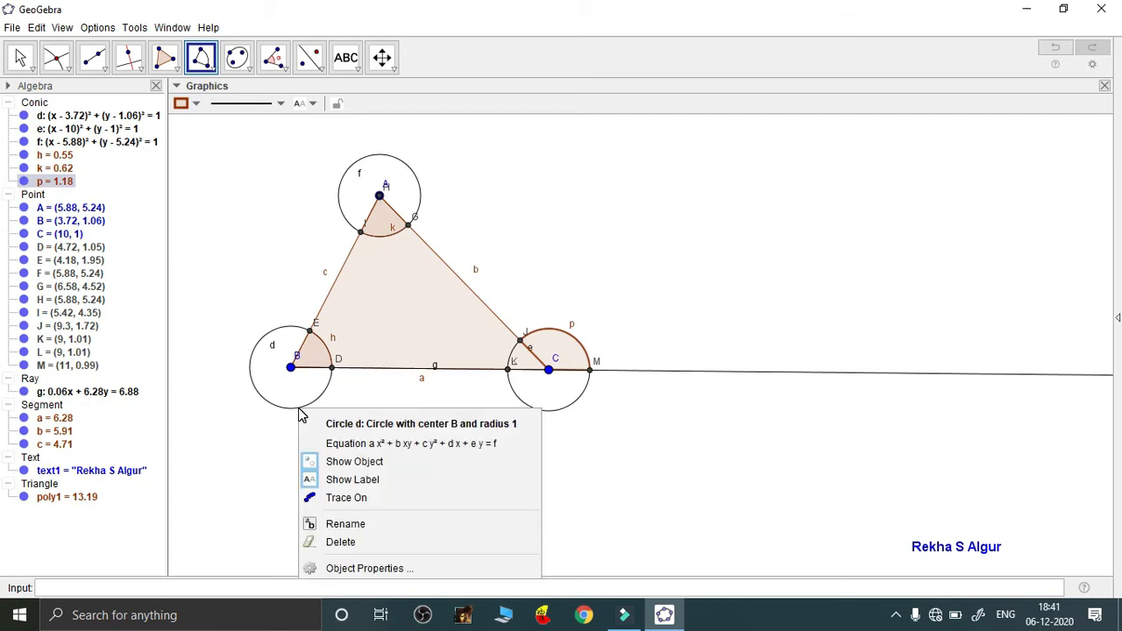
click(352, 461)
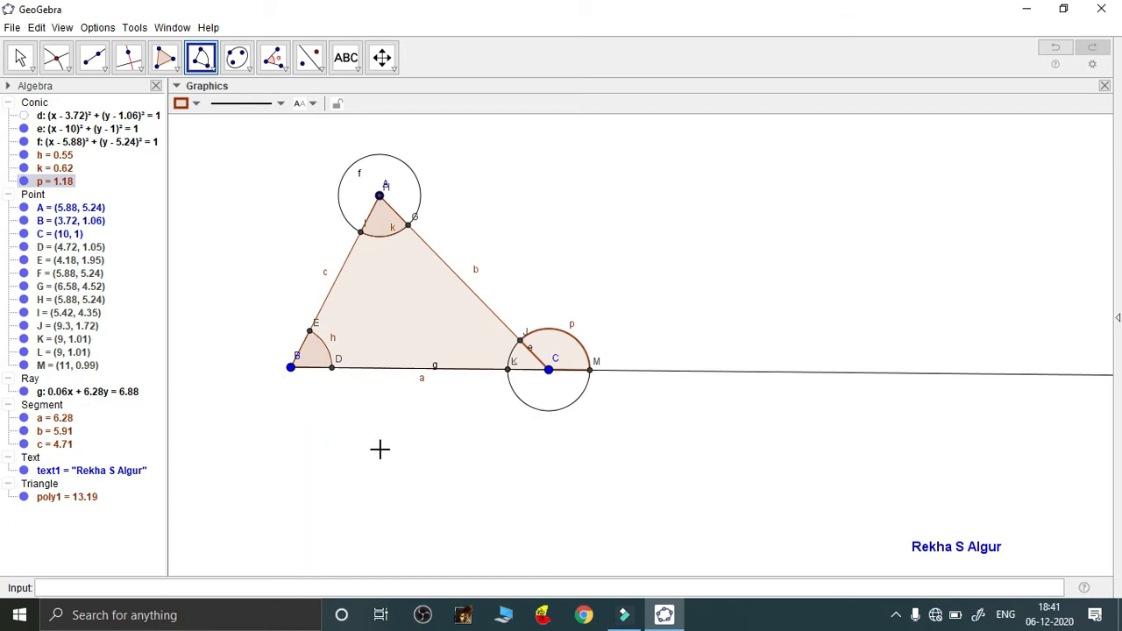
right_click(559, 412)
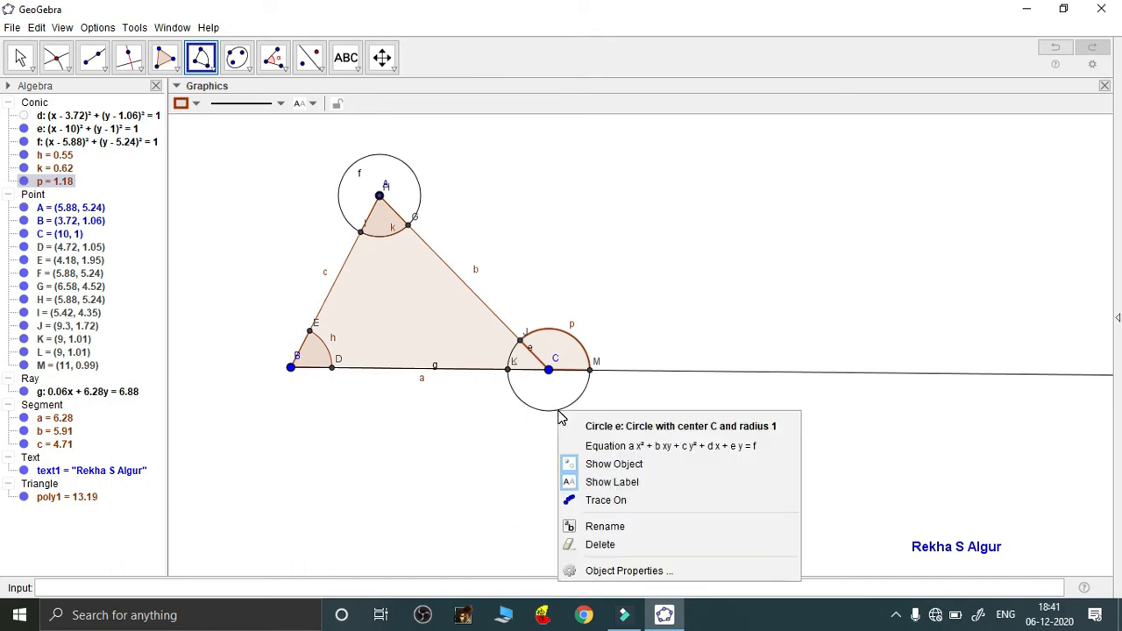
click(611, 463)
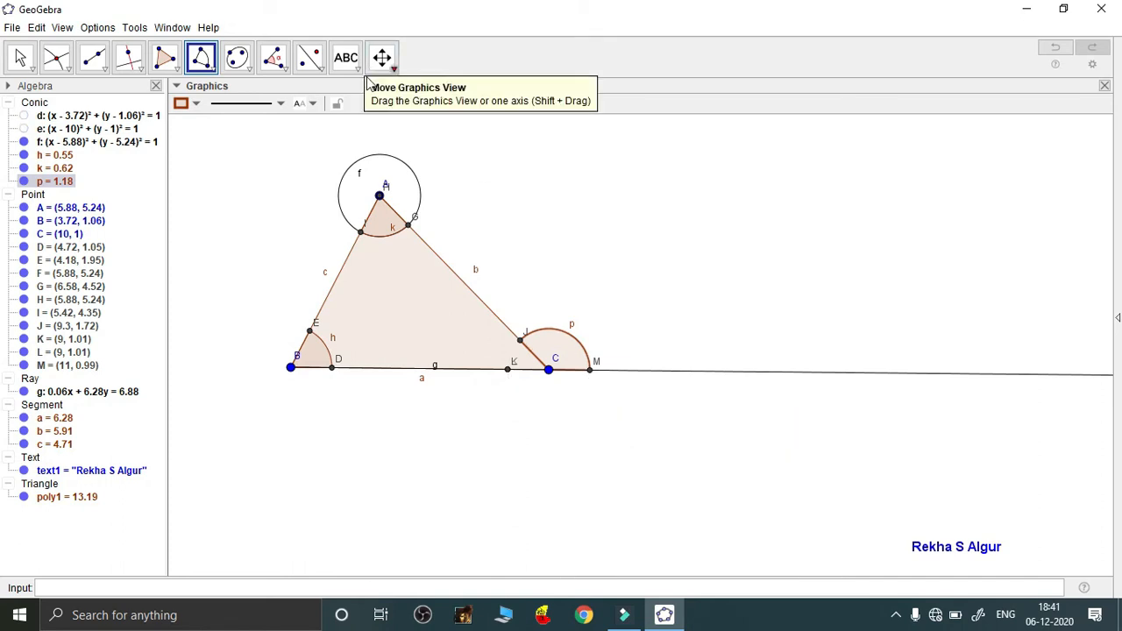
right_click(381, 159)
click(429, 205)
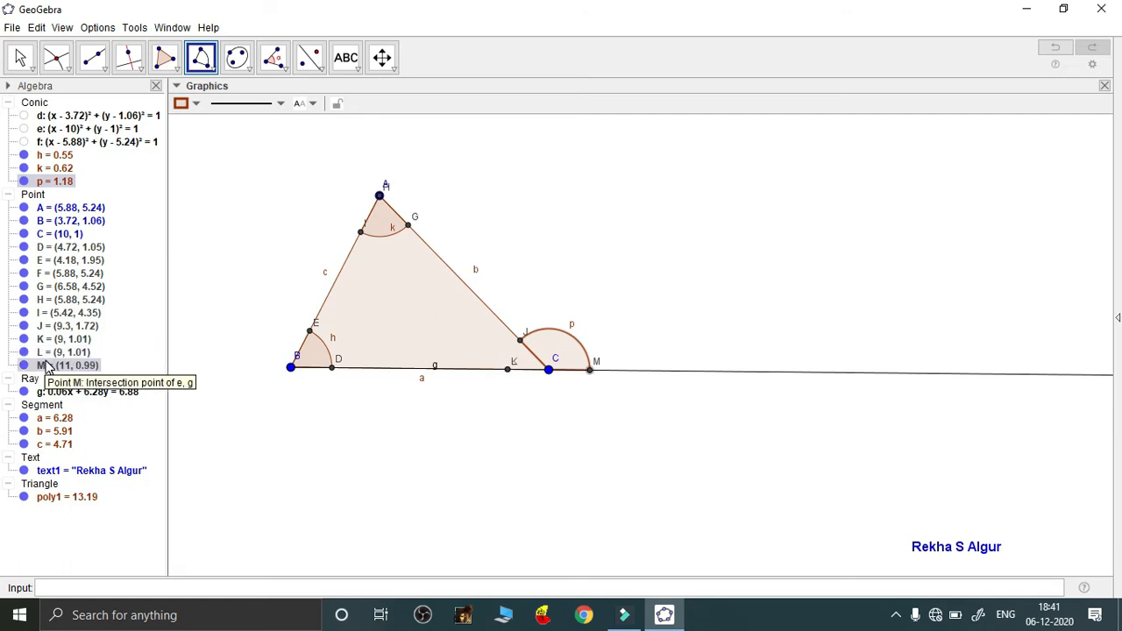
Hide points K, L and A through J in the Algebra view
click(25, 340)
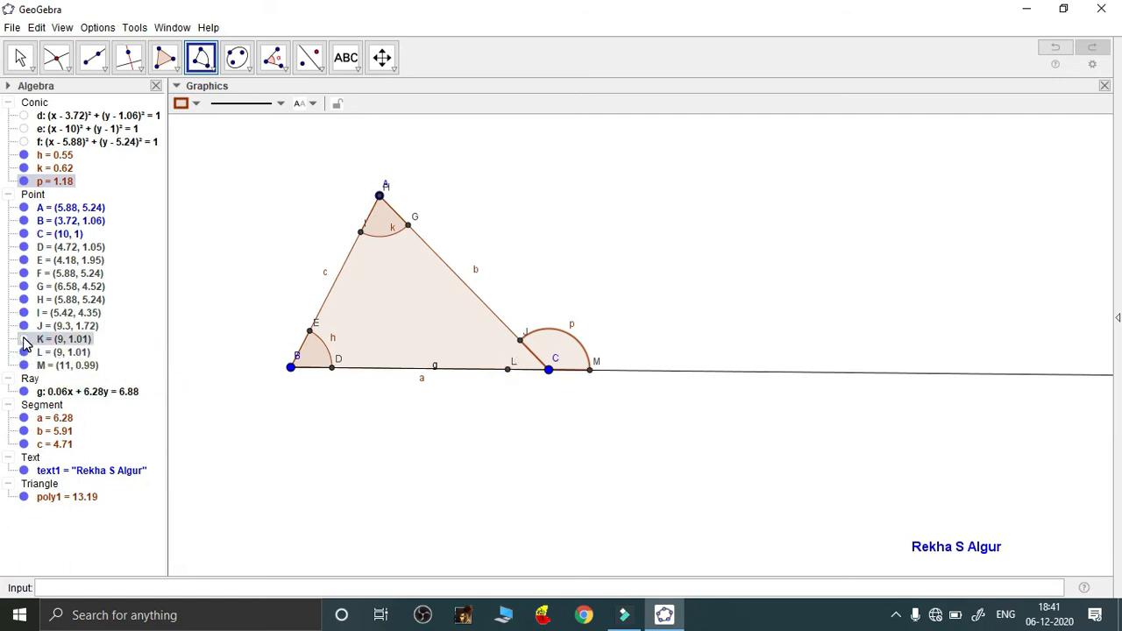
click(25, 352)
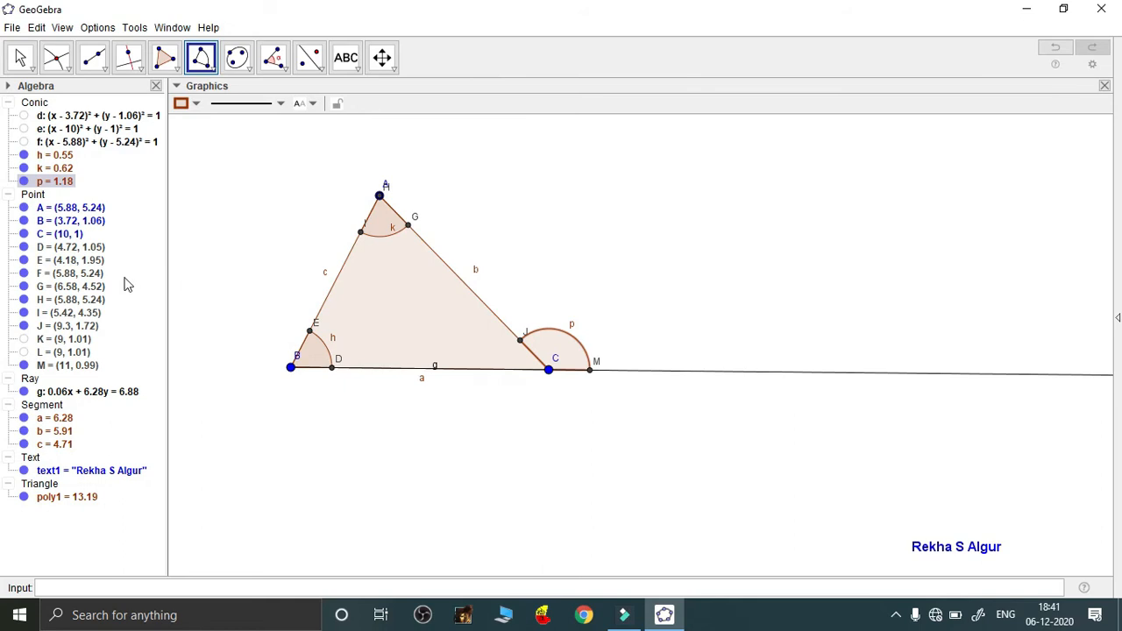
click(23, 208)
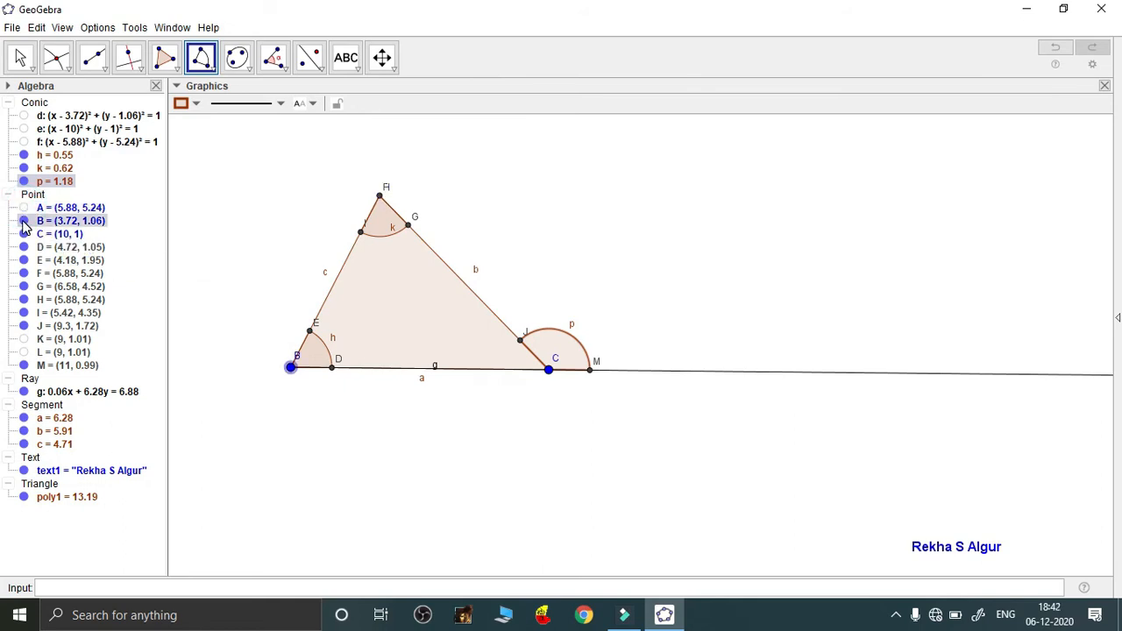
click(24, 221)
click(24, 234)
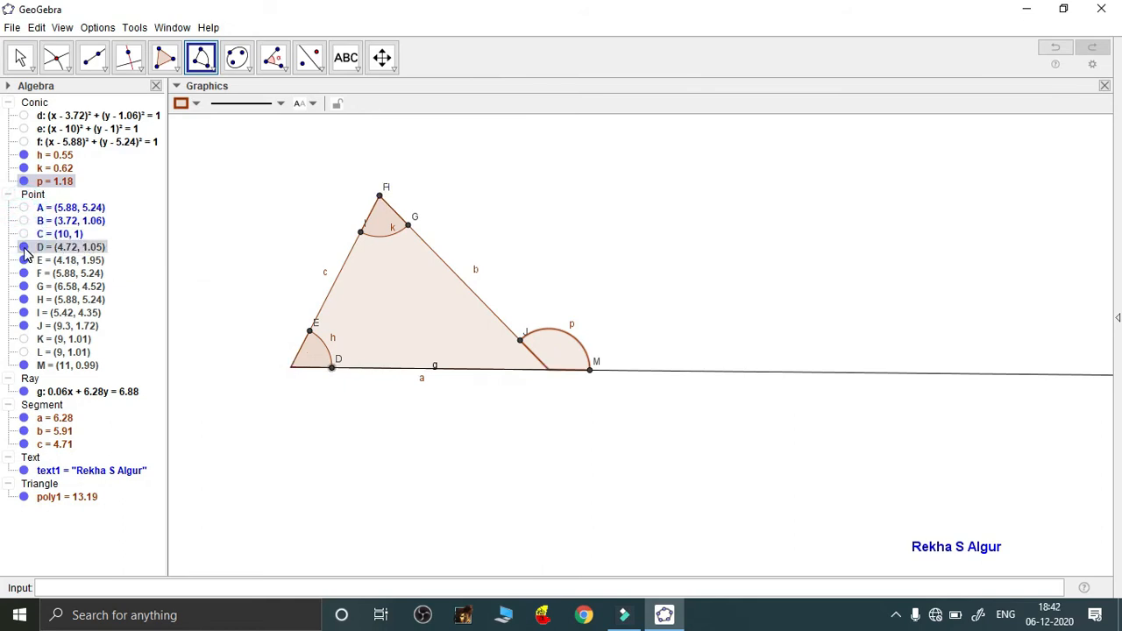
click(24, 247)
click(24, 260)
click(24, 274)
click(24, 287)
click(24, 300)
click(24, 313)
click(24, 326)
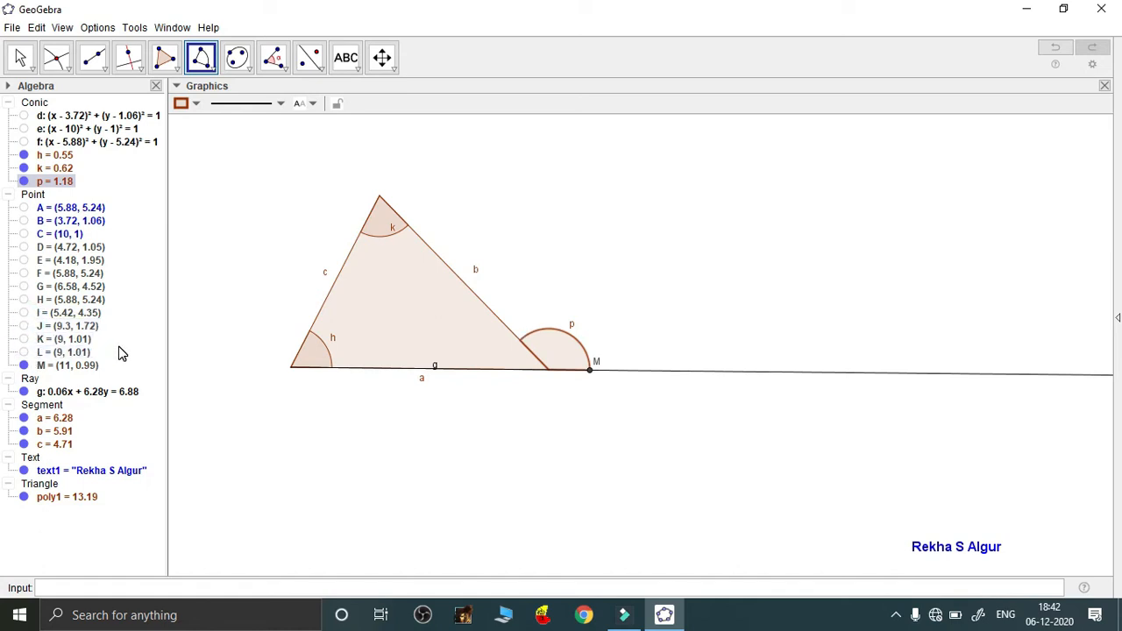
Toggle ray g's visibility, leaving the extended base ray shown
click(23, 391)
click(24, 391)
click(24, 391)
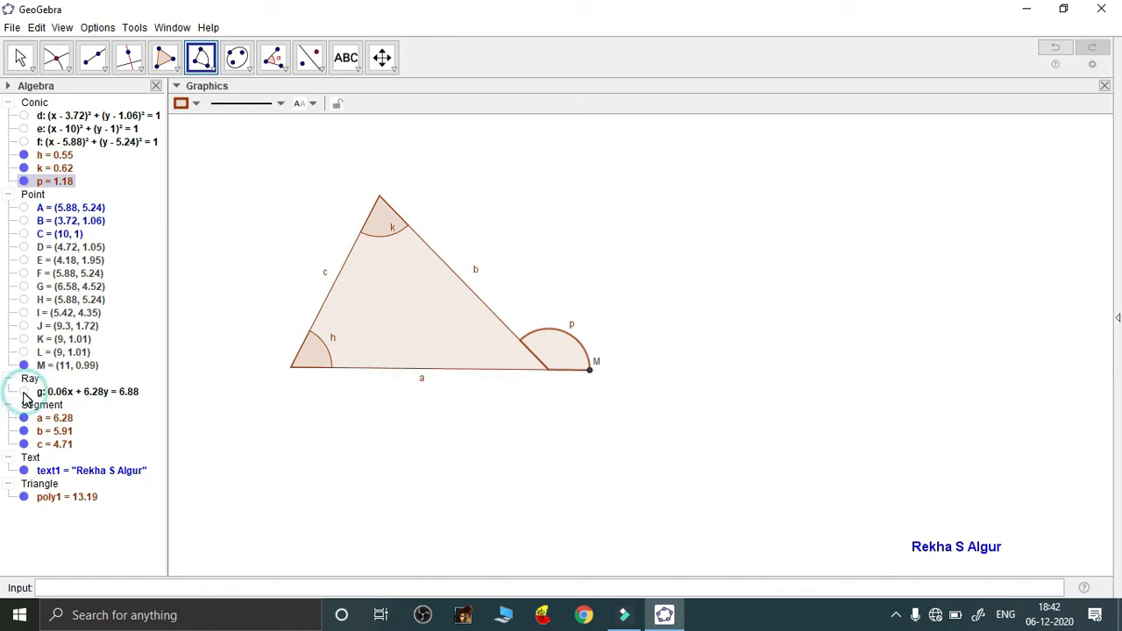
click(23, 392)
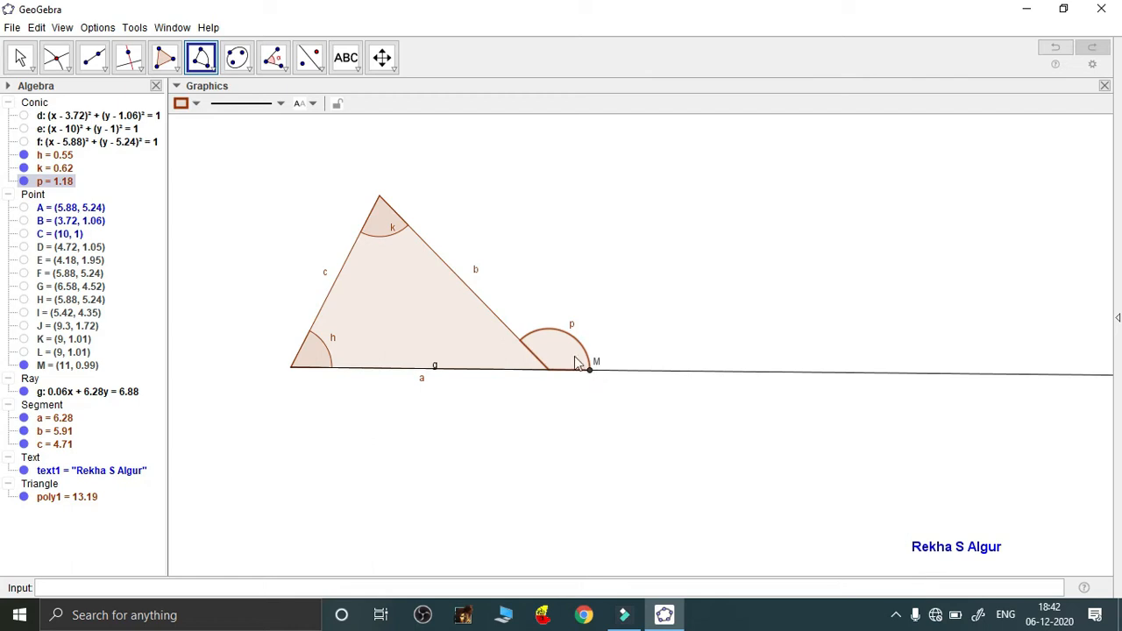
Hide point M in the Algebra view
click(24, 365)
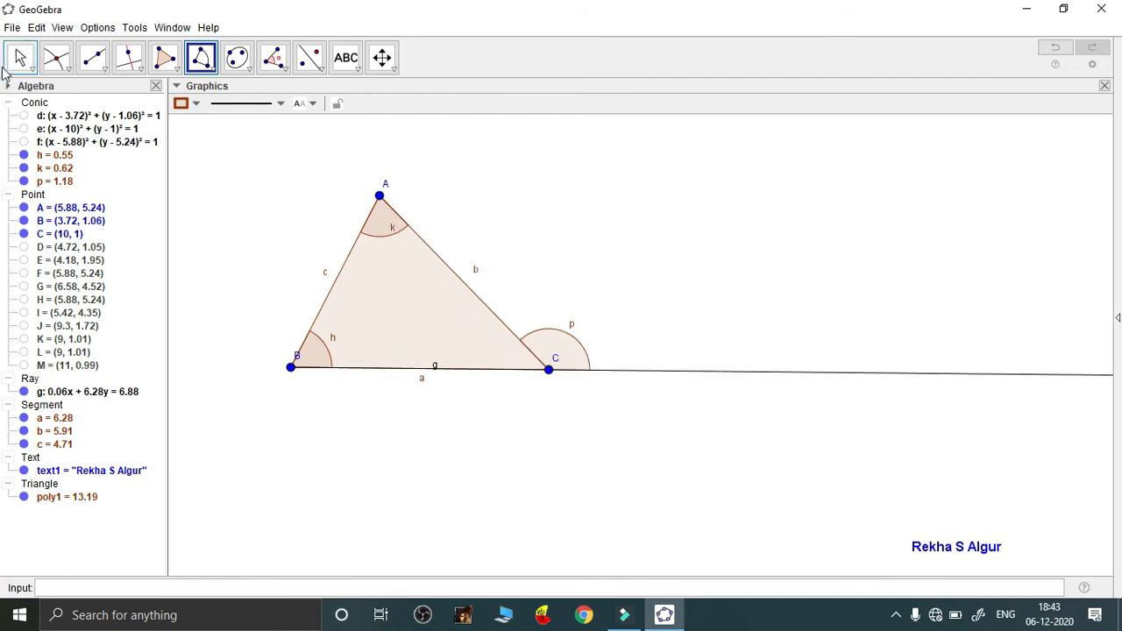
Place midpoint N on side b with the Midpoint or Center tool
click(72, 73)
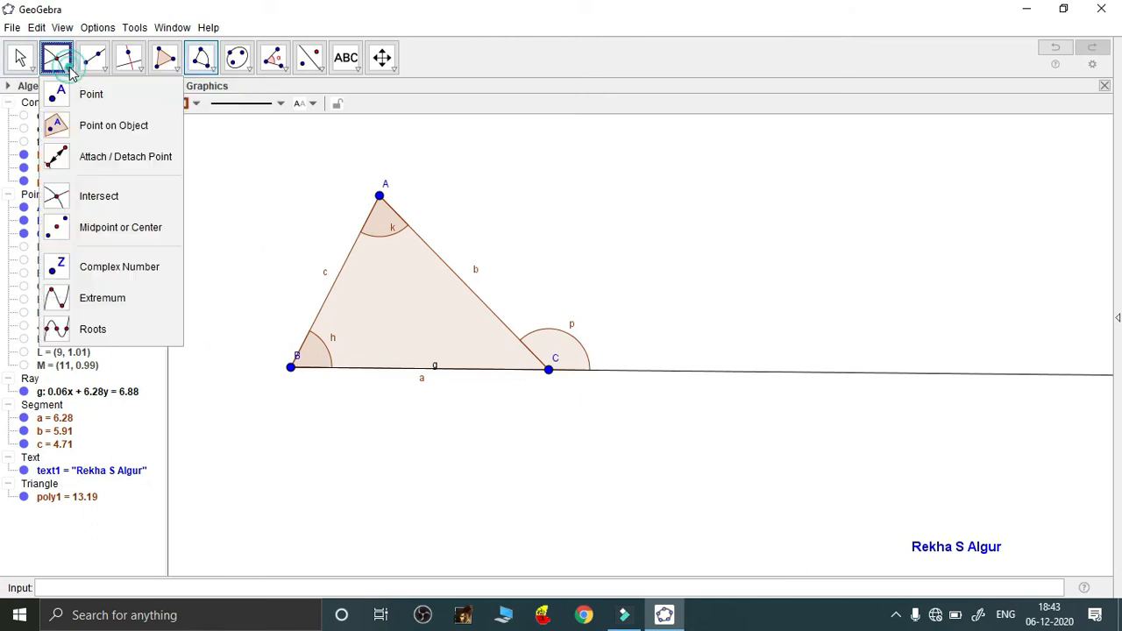
click(107, 230)
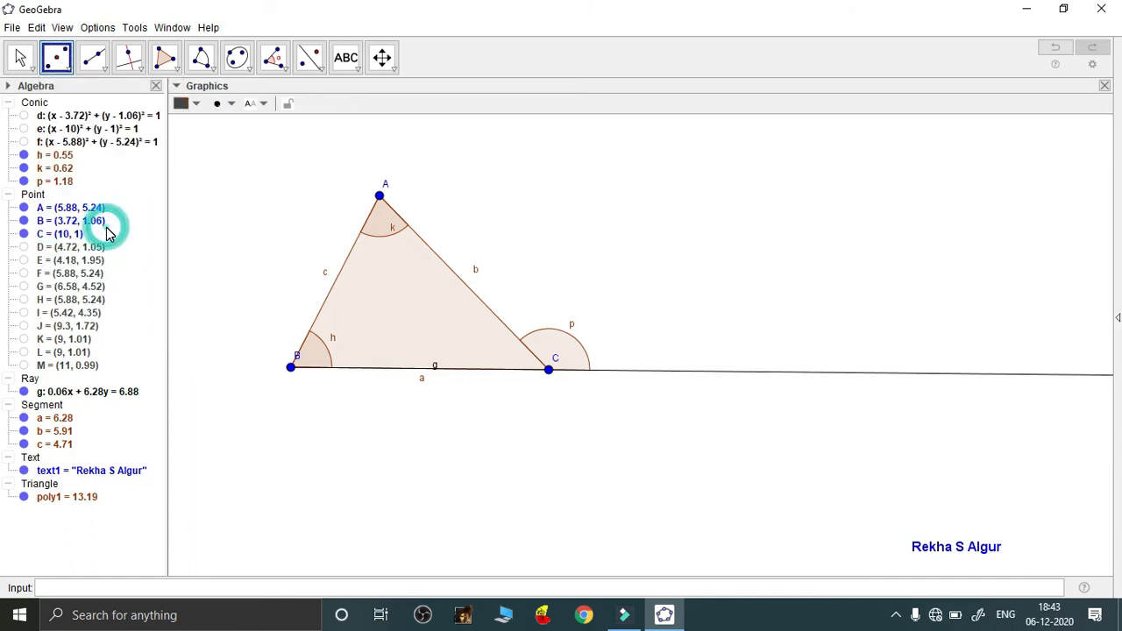
click(421, 244)
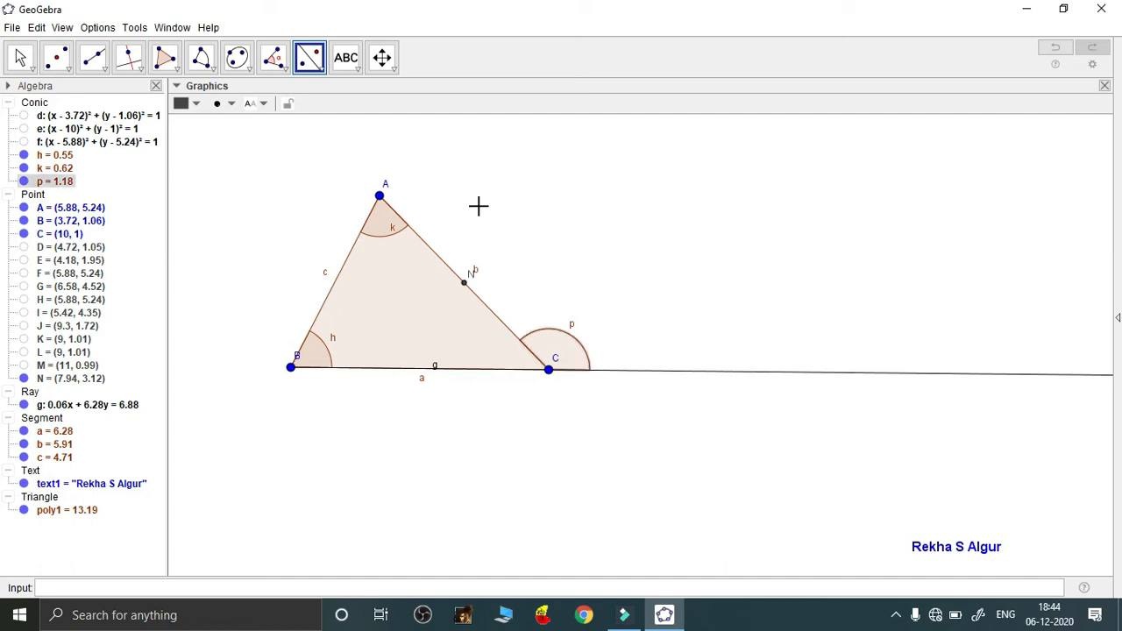
Create angle slider α ranging from 180° to 360° in 1° increments
click(357, 71)
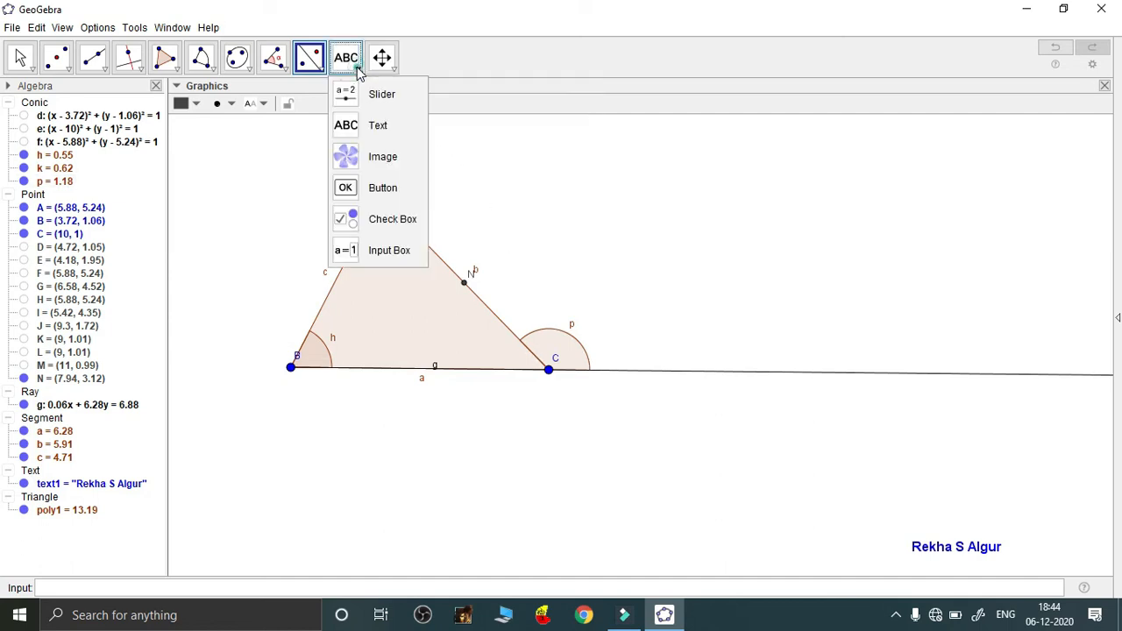
click(381, 94)
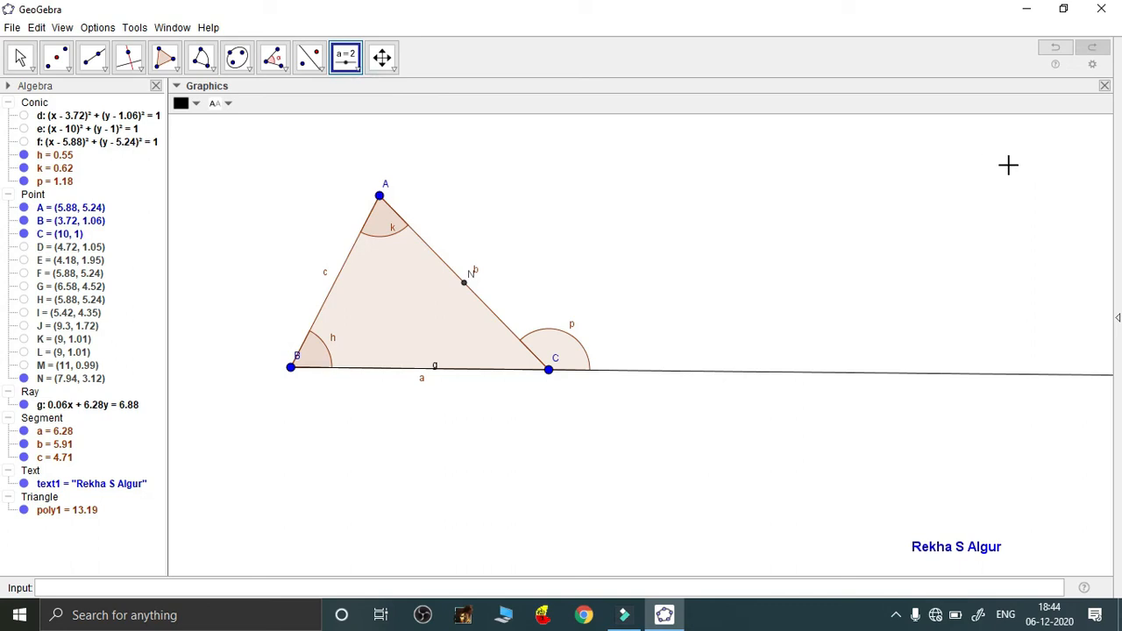
click(977, 166)
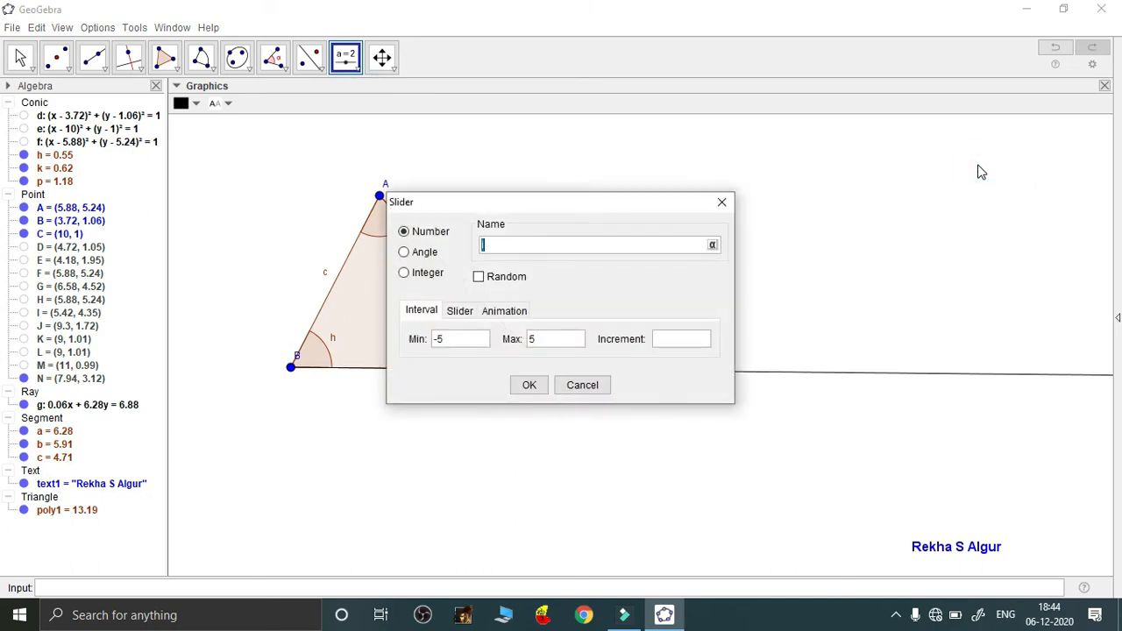
click(405, 253)
click(470, 342)
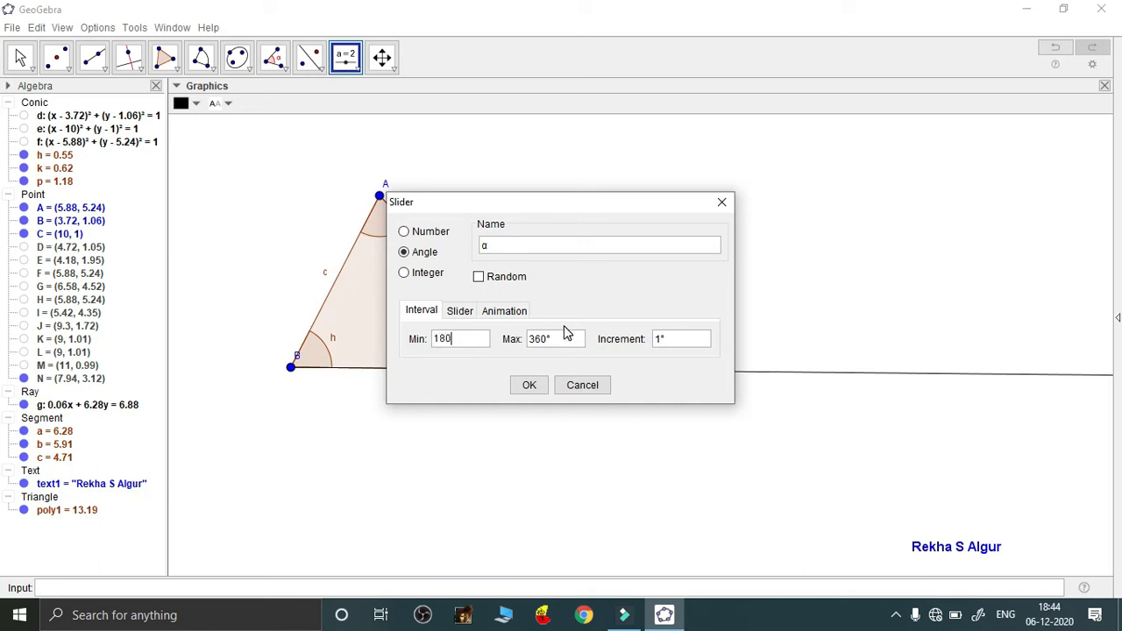
click(530, 384)
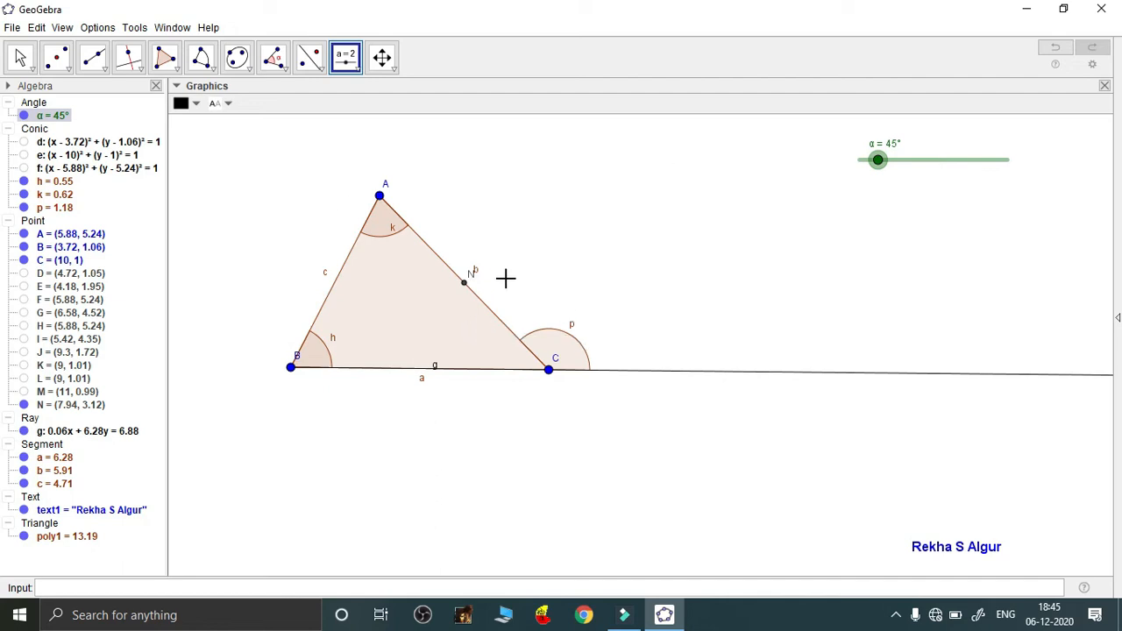
click(309, 58)
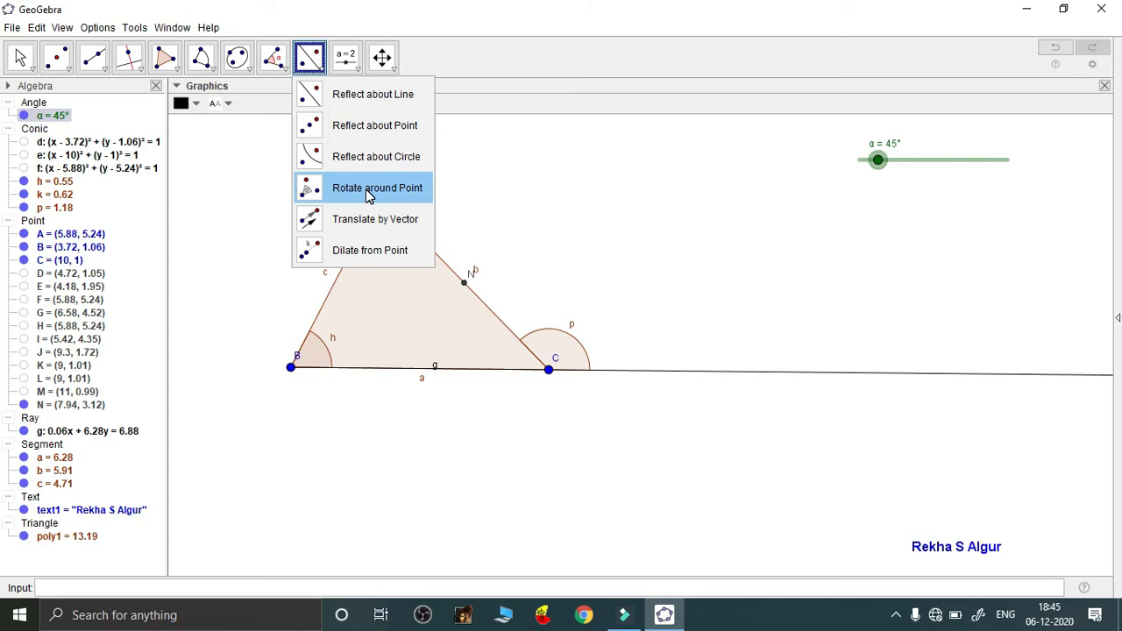
Rotate apex sector k about point N by angle α, creating sector k' at vertex C
click(366, 190)
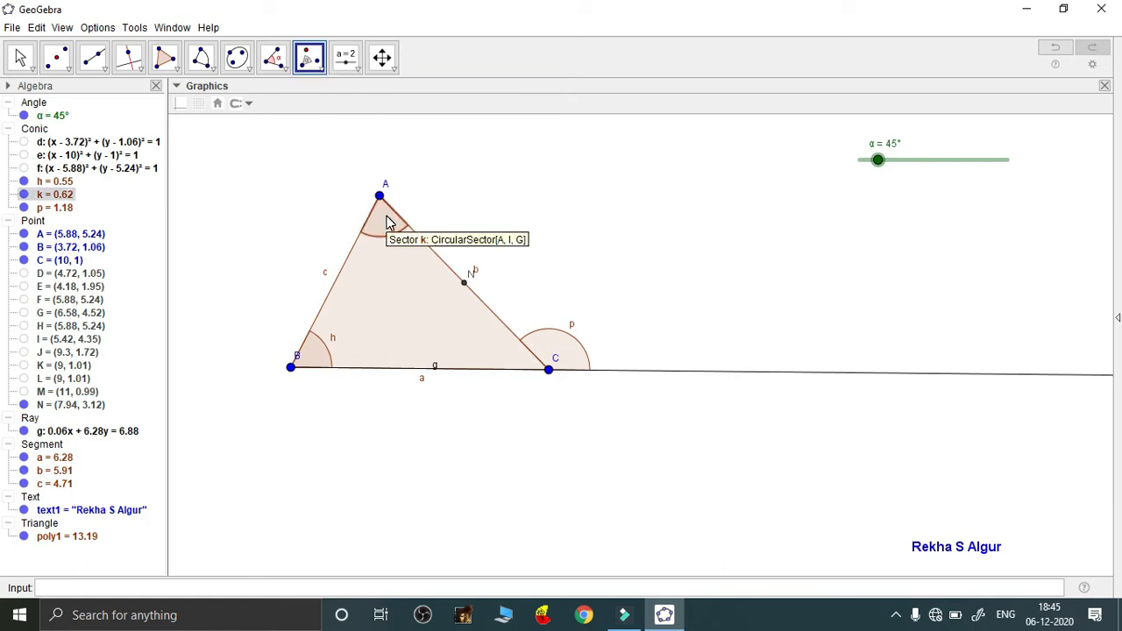
click(465, 284)
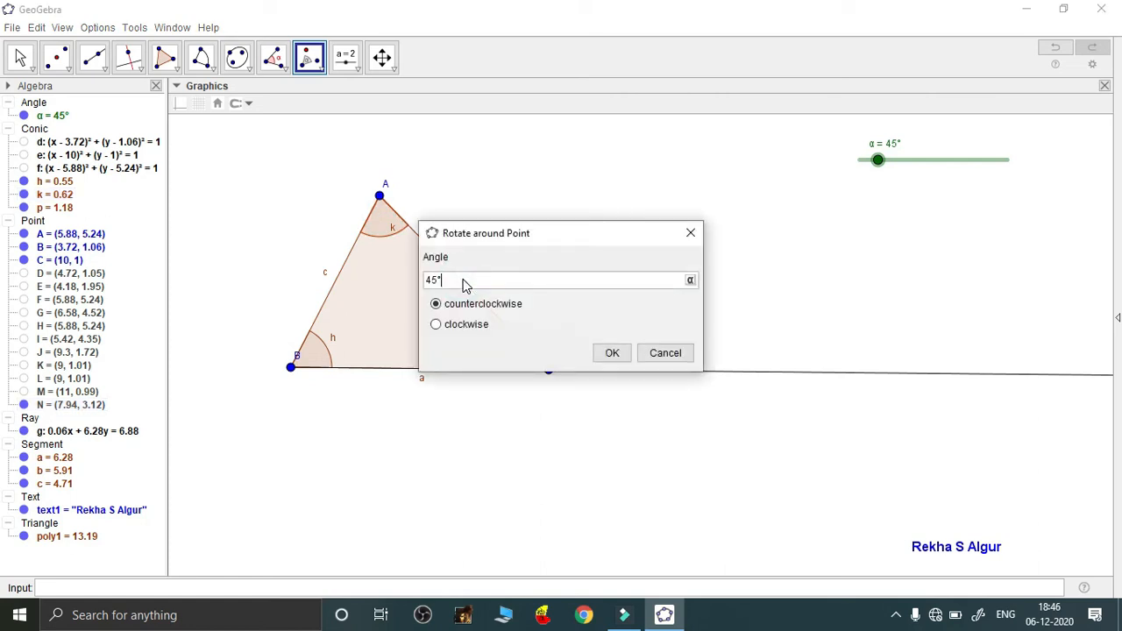
key(BackSpace)
key(BackSpace)
key(BackSpace)
click(690, 279)
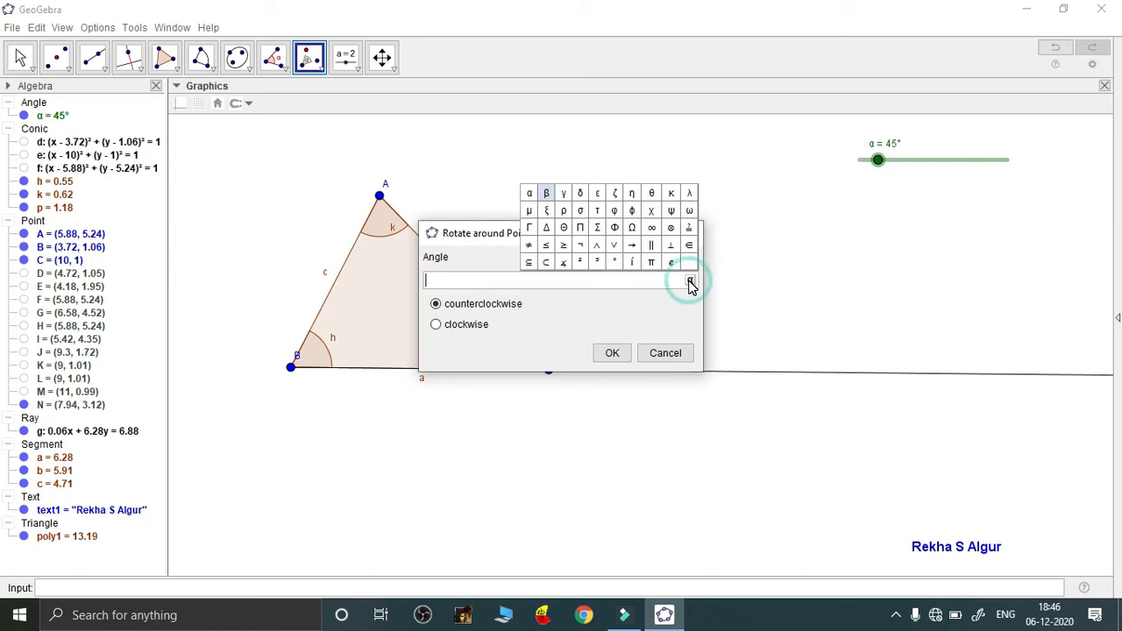
click(529, 192)
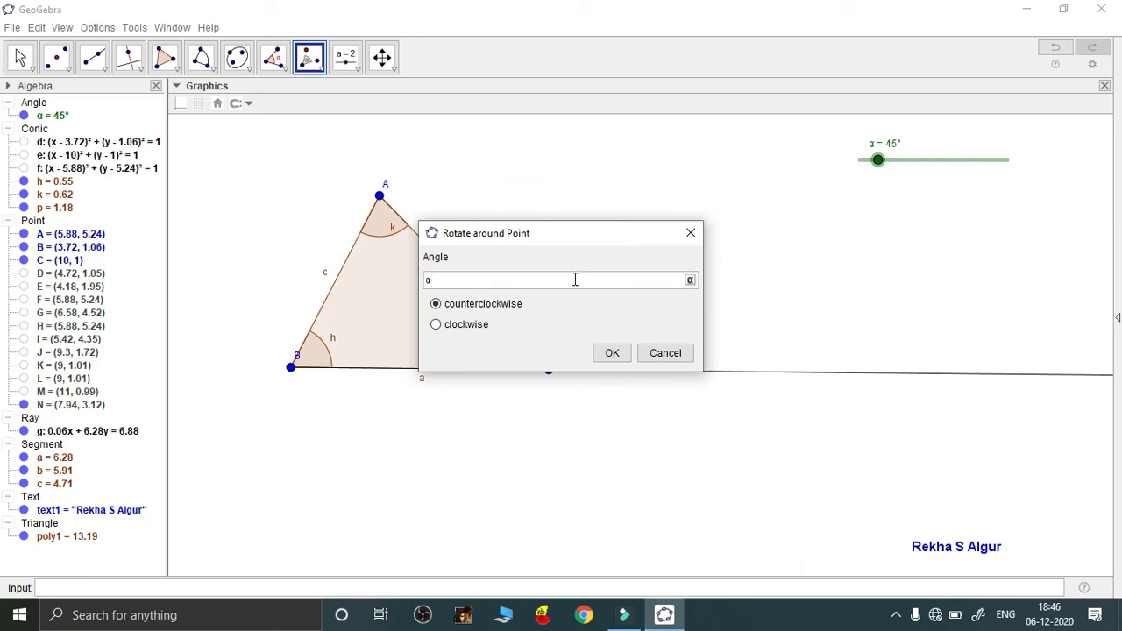
click(610, 353)
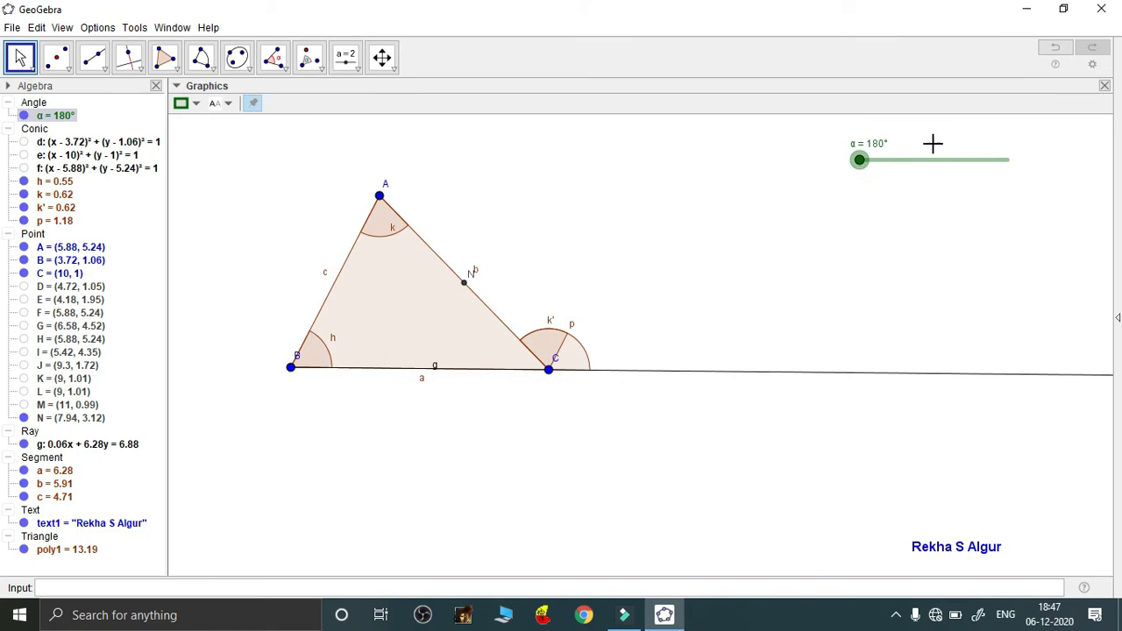
Swing α to 254° to watch k' rotate, then make k' solid blue (0, 51, 204) at full opacity
click(862, 163)
drag(864, 165, 922, 208)
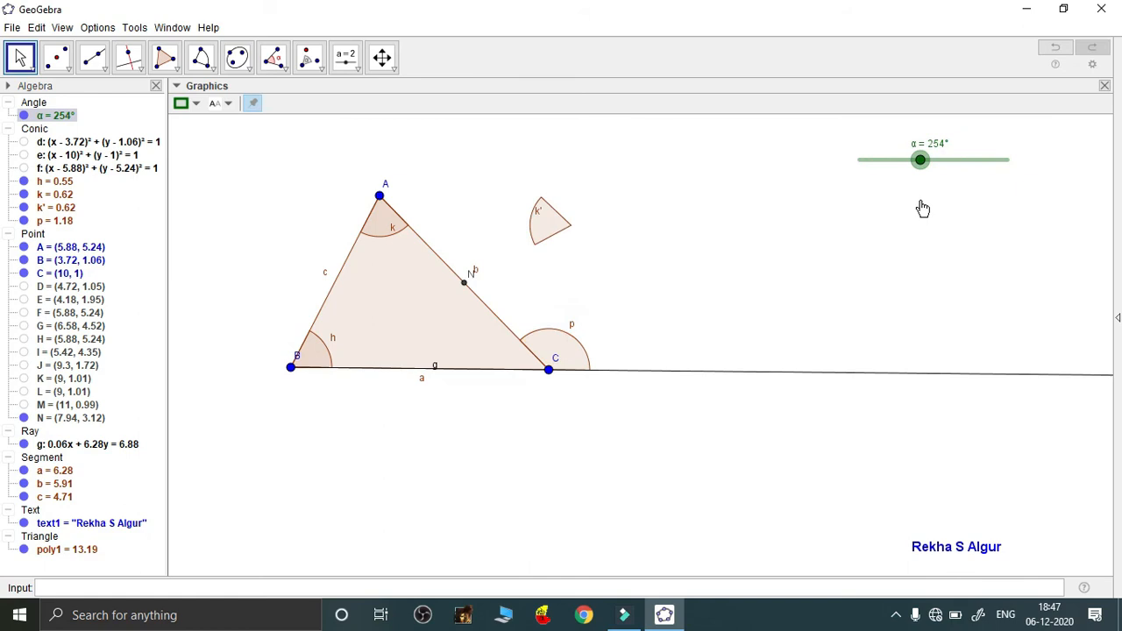
right_click(548, 233)
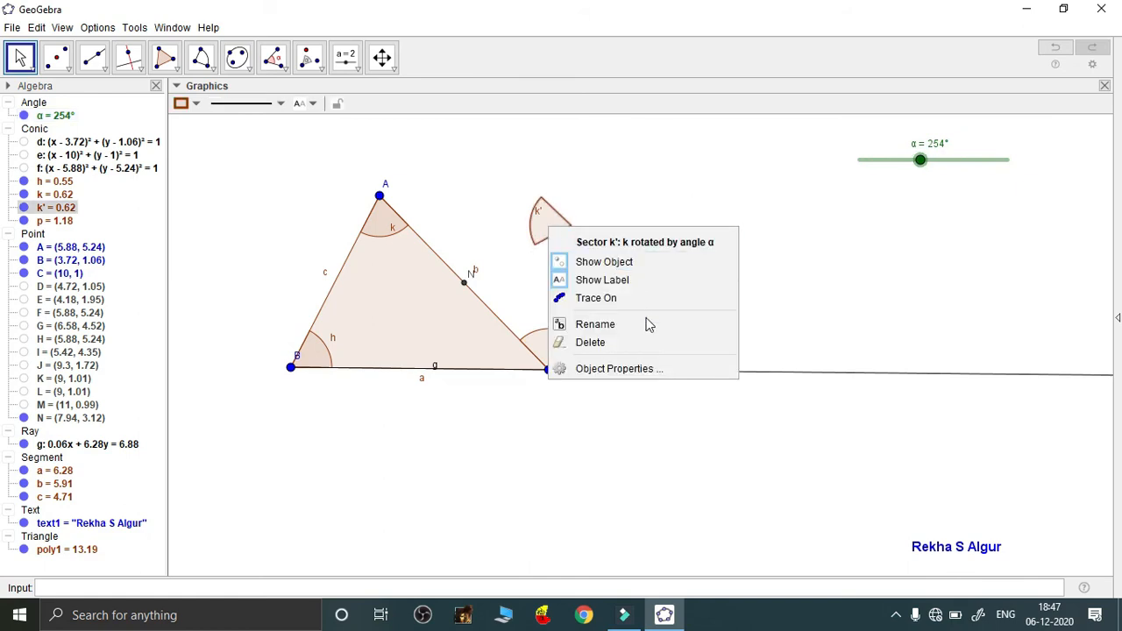
click(638, 371)
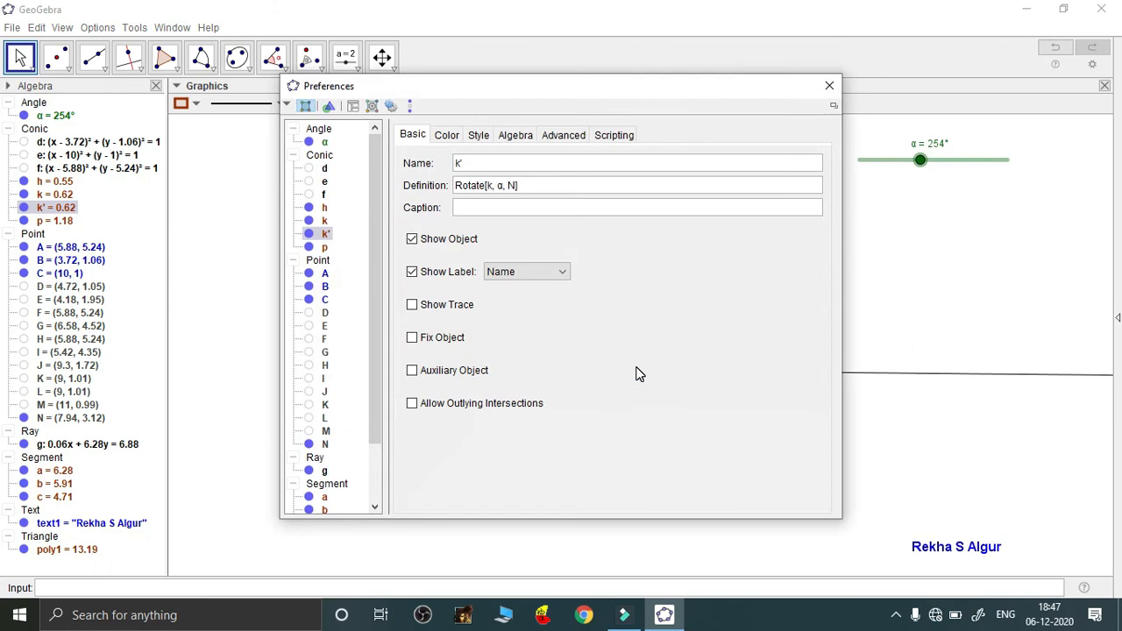
click(447, 139)
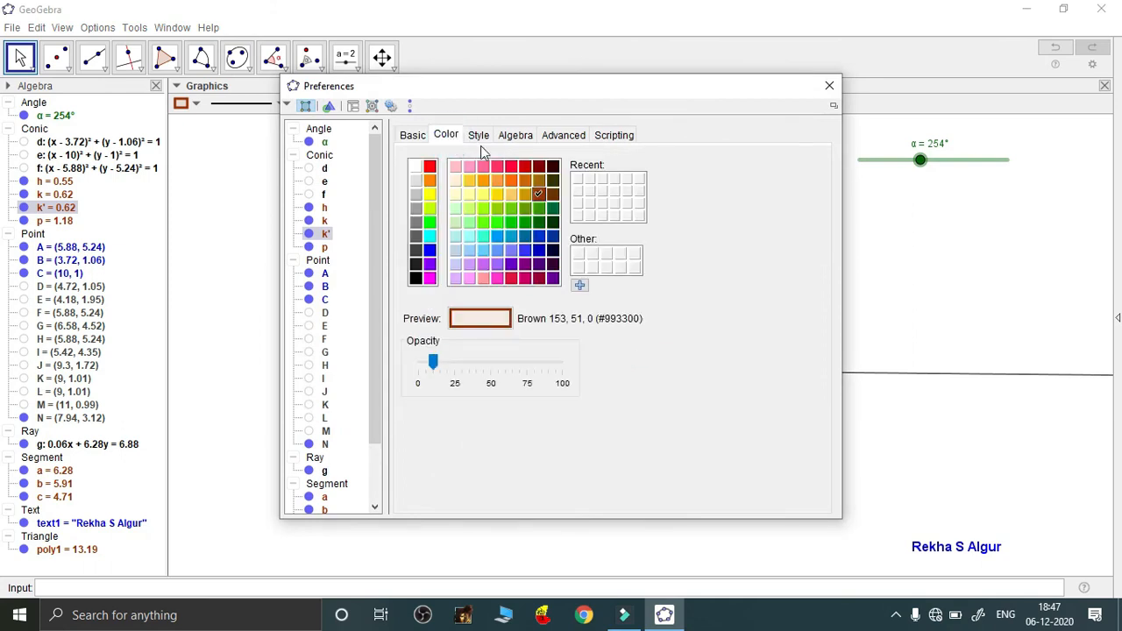
click(538, 239)
click(431, 361)
drag(457, 368, 561, 358)
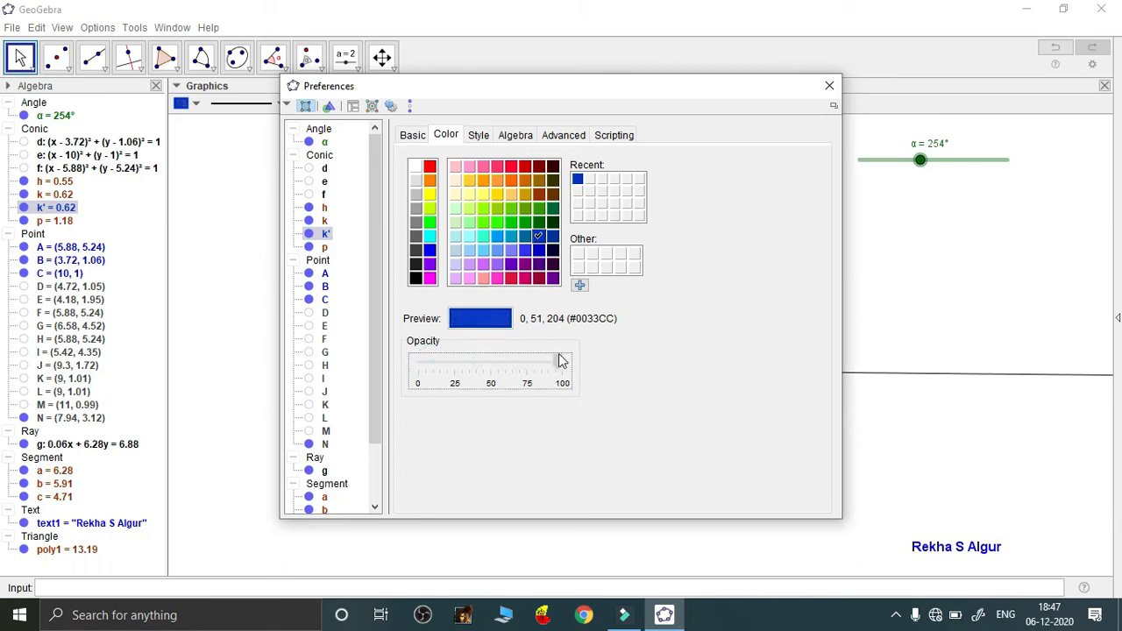
click(829, 85)
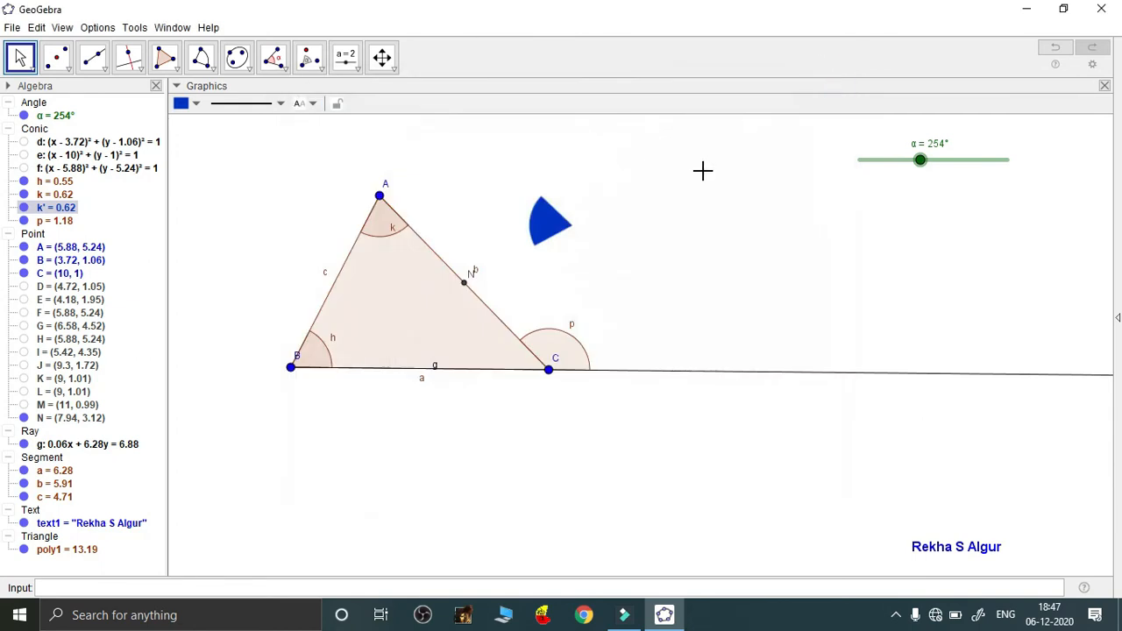
Return slider α to 180° so blue sector k' rests at vertex C
drag(920, 160, 860, 191)
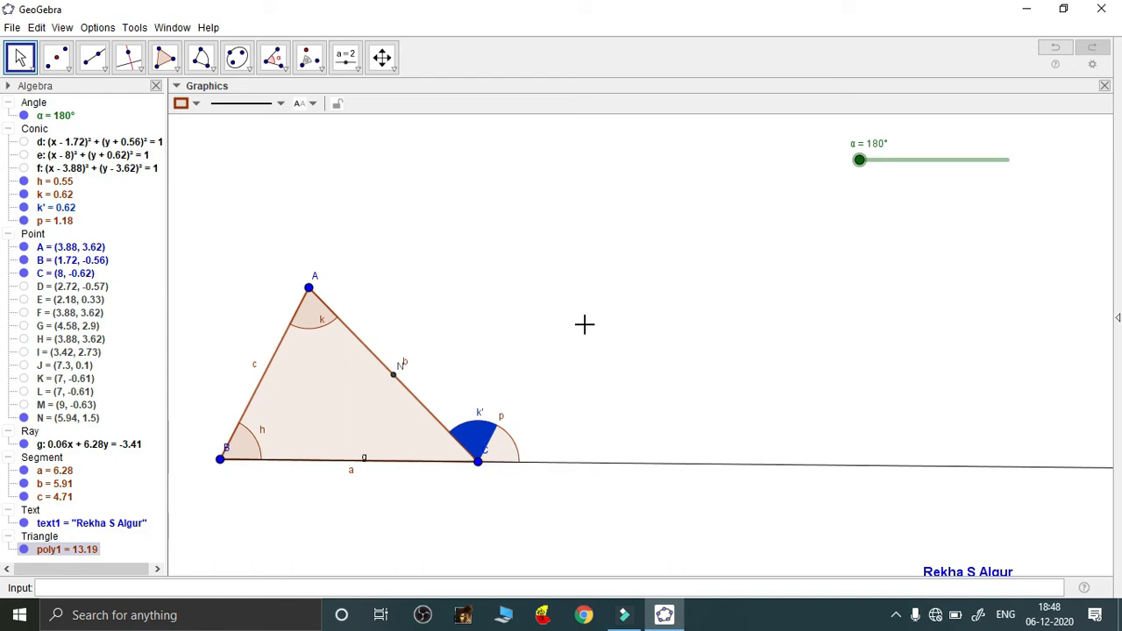
click(356, 72)
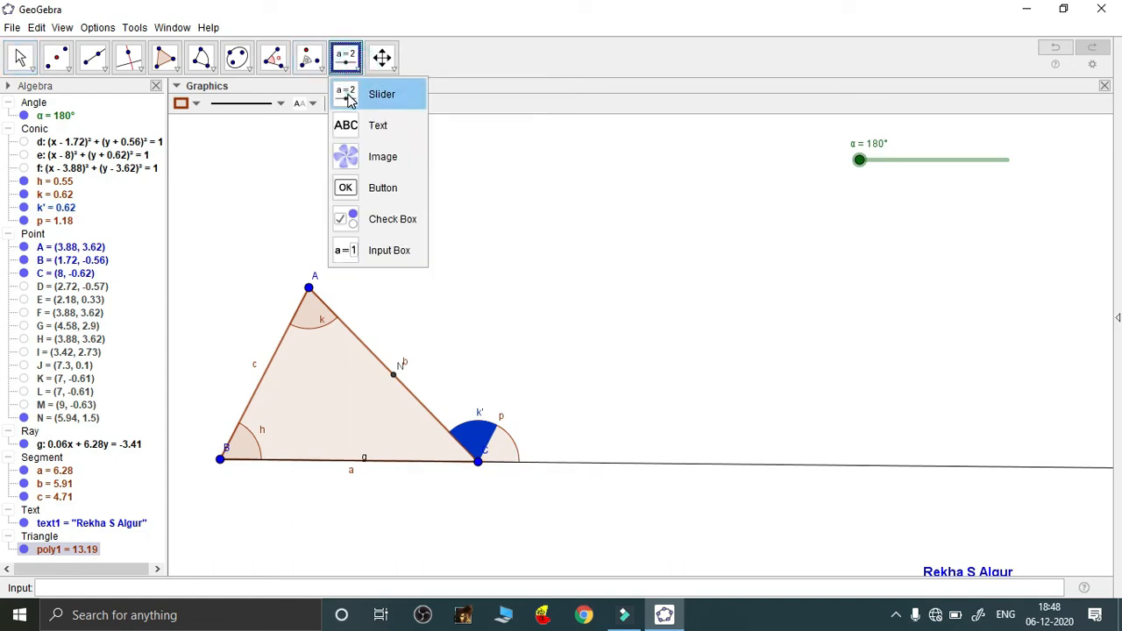
Add number slider i below α with minimum 0, maximum 2 and increment 0.01
click(355, 93)
click(882, 206)
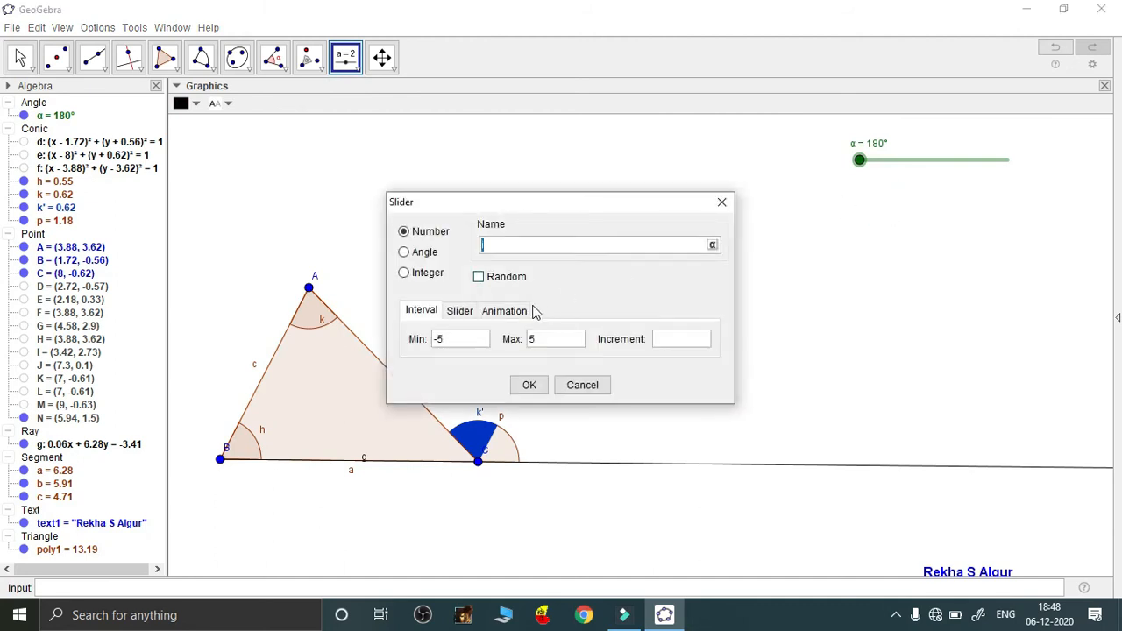
click(450, 338)
text(0)
click(537, 341)
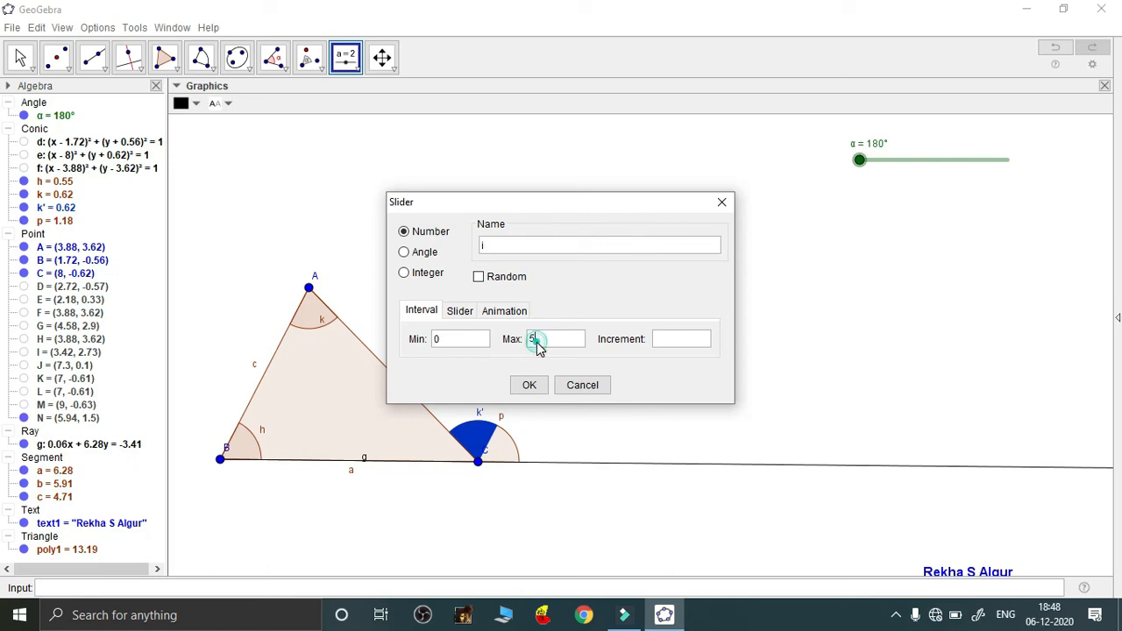
key(BackSpace)
text(2)
click(673, 344)
text(0.01)
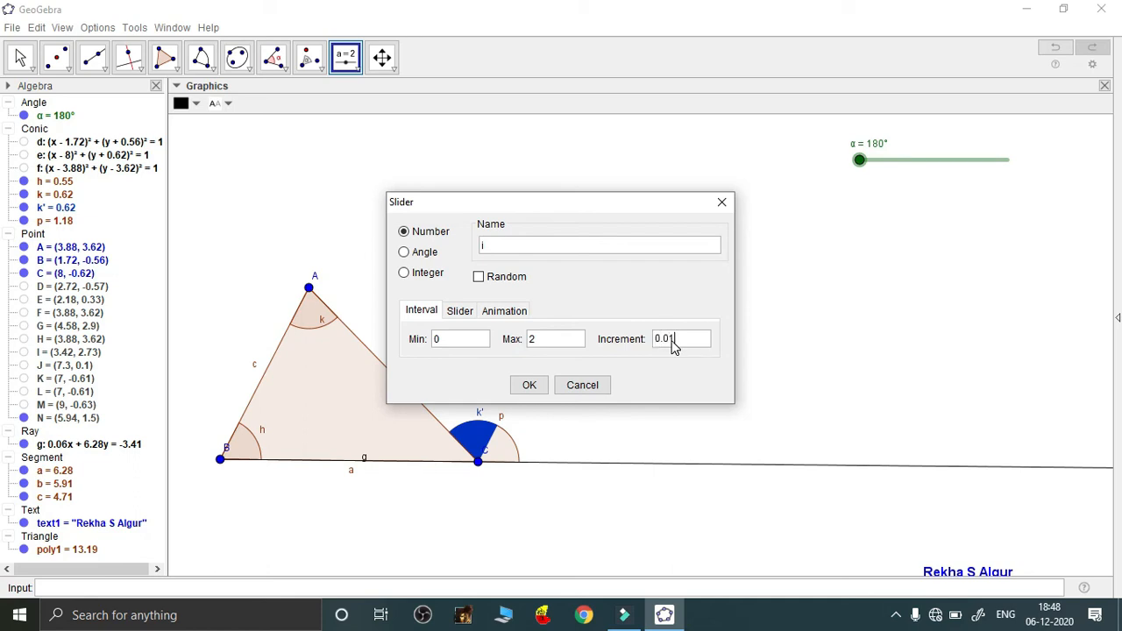
click(528, 385)
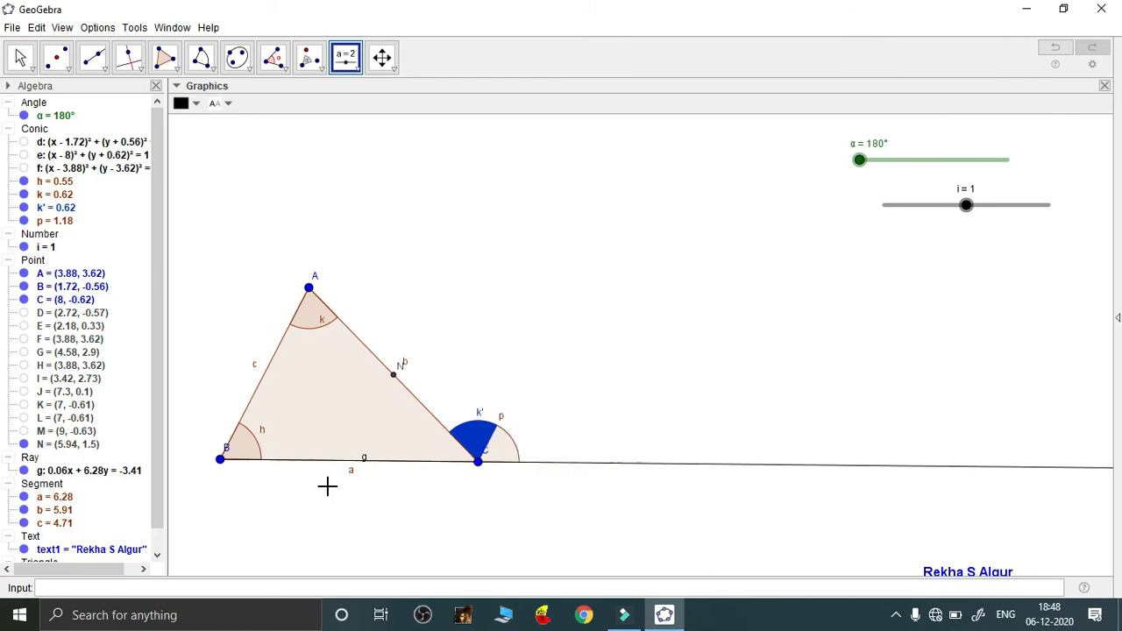
Enter the Dilate command with a centre point in the Input bar, using B as the object
click(143, 588)
text(dil)
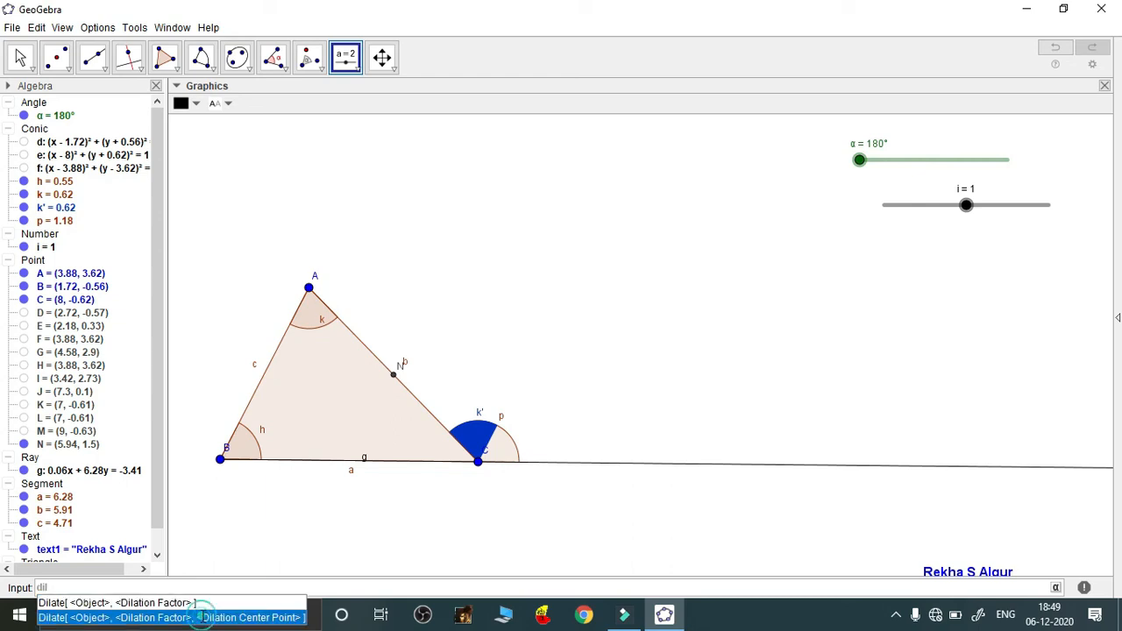
click(203, 618)
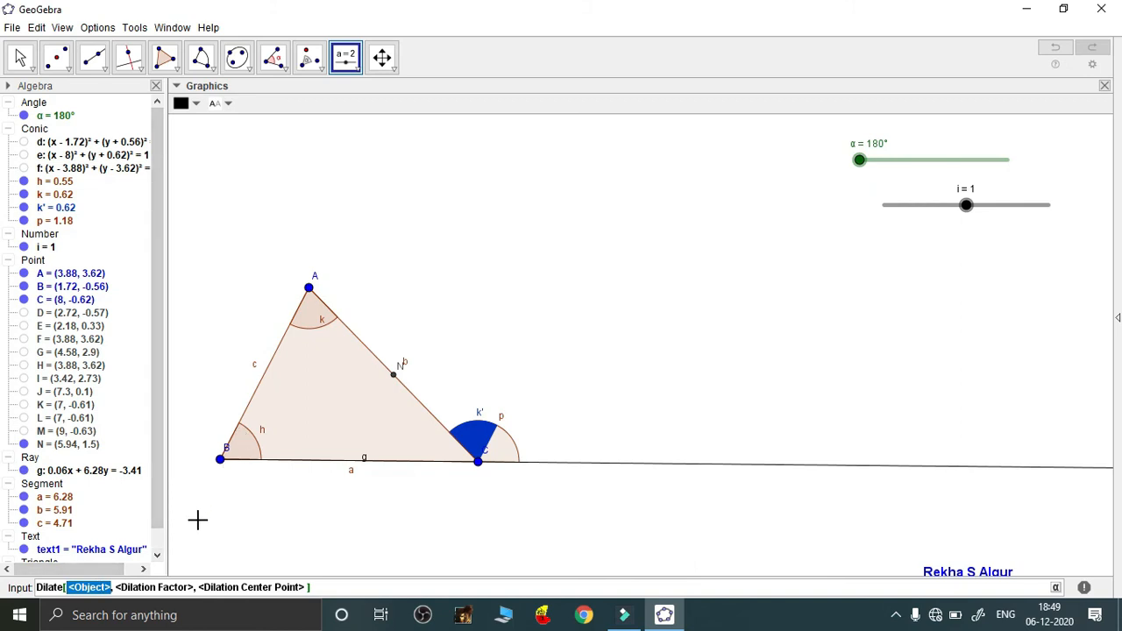
text(B)
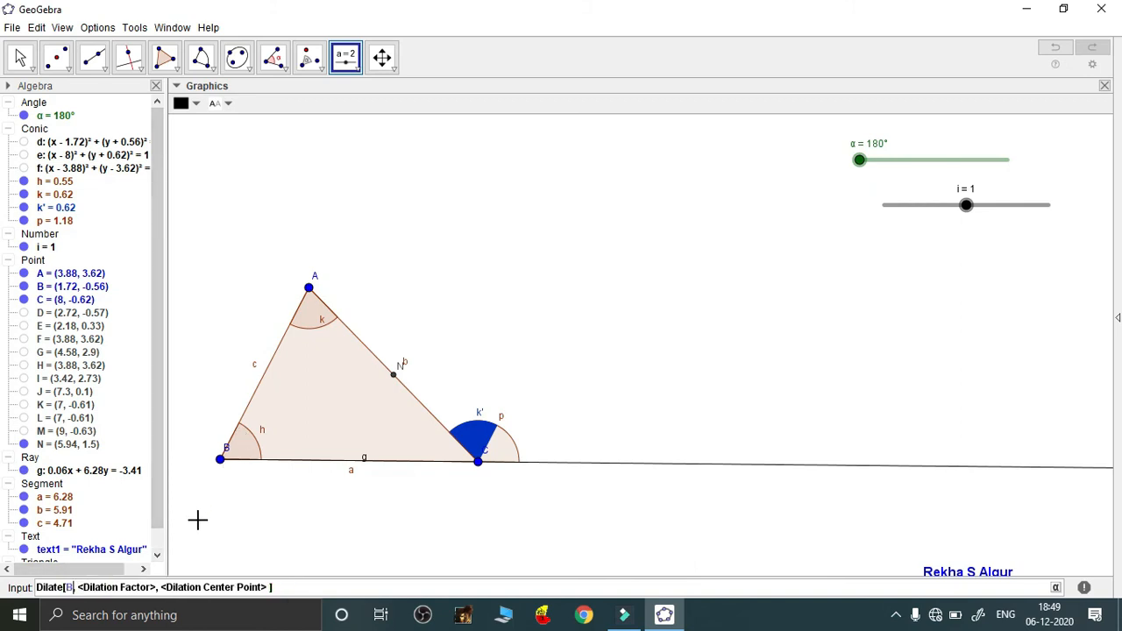
Clear the dilation factor placeholder so the factor can start with an if condition
click(113, 586)
click(155, 587)
key(BackSpace)
key(BackSpace)
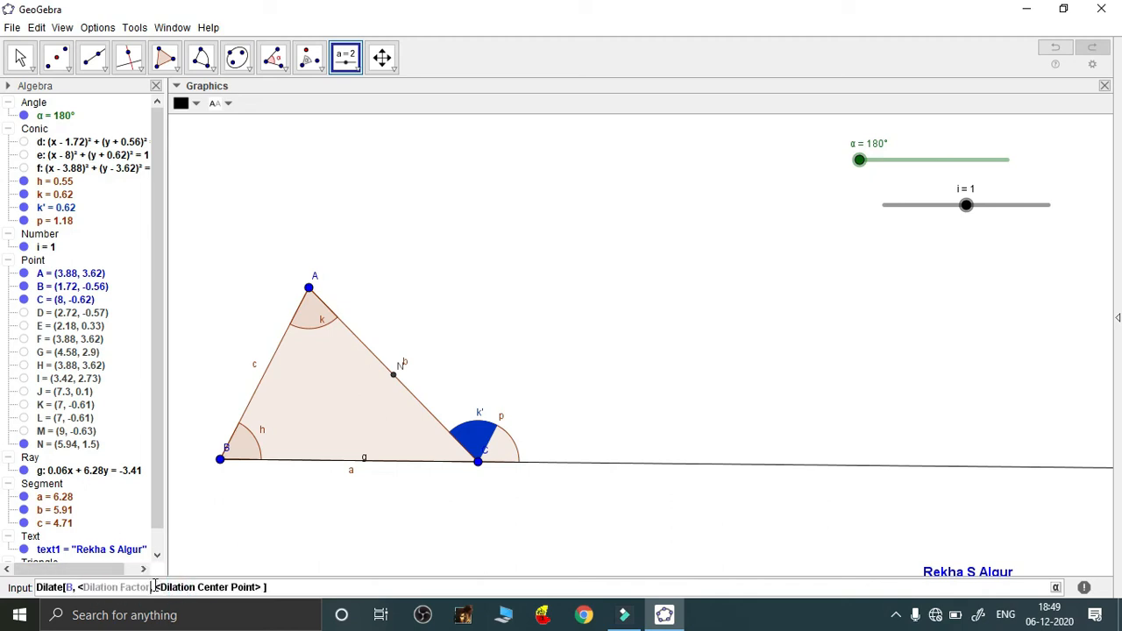
key(BackSpace)
key(BackSpace)
key(BackSpace)
key(BackSpace)
key(BackSpace)
key(BackSpace)
key(BackSpace)
key(BackSpace)
key(BackSpace)
key(BackSpace)
key(BackSpace)
key(BackSpace)
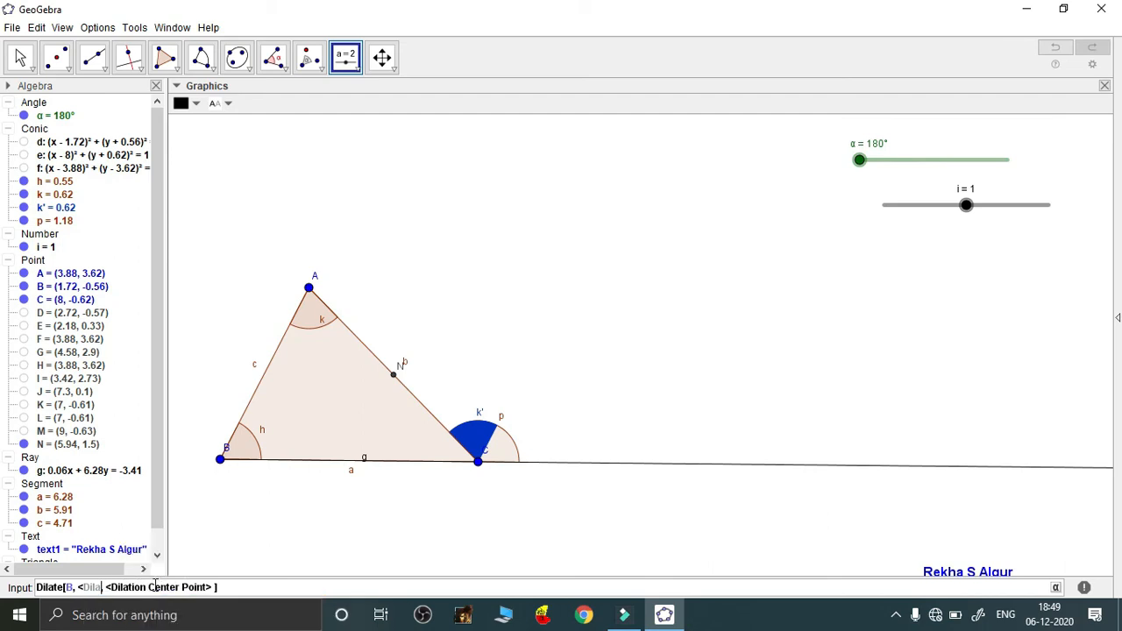
key(BackSpace)
key(BackSpace)
key(BackSpace)
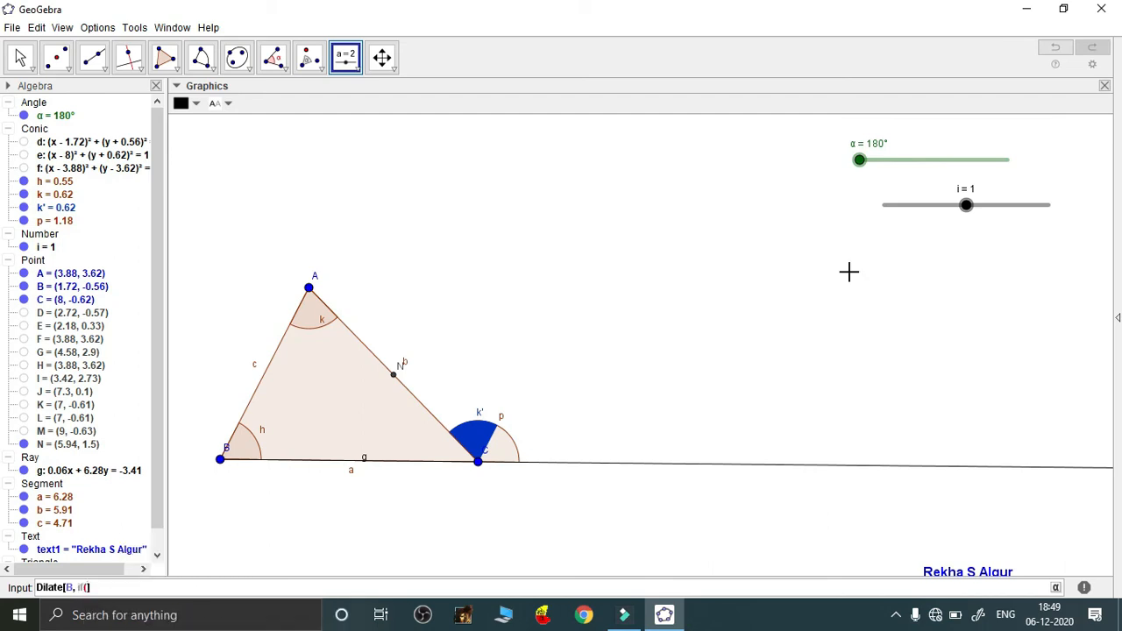
key(BackSpace)
Complete Dilate[B, if(1<i<=2, 2-i, 0), C] to create point B' on C
text((1<)
text(i<=2,)
text(2-i,0)
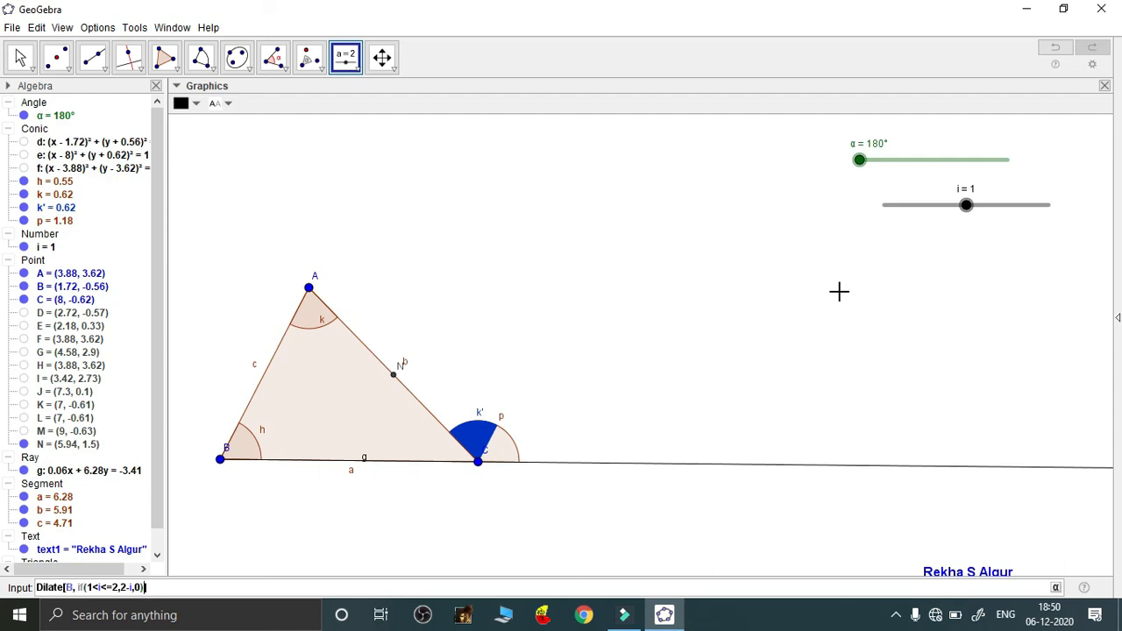
text(,C)
key(Return)
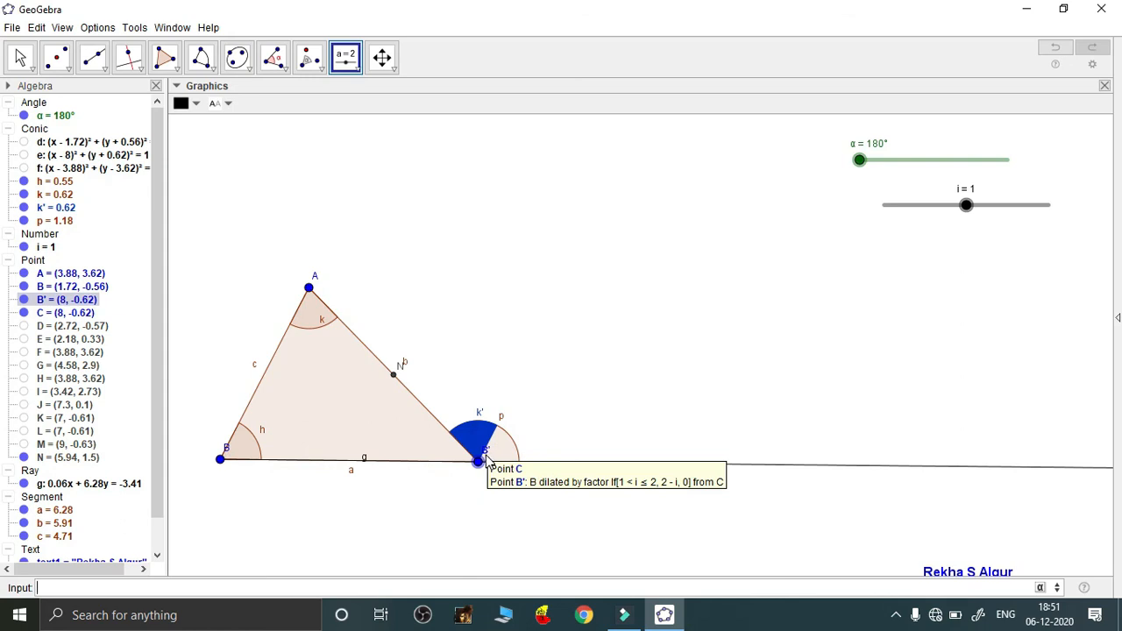
Drag slider i to 1.36 so B' slides along the base
key(Escape)
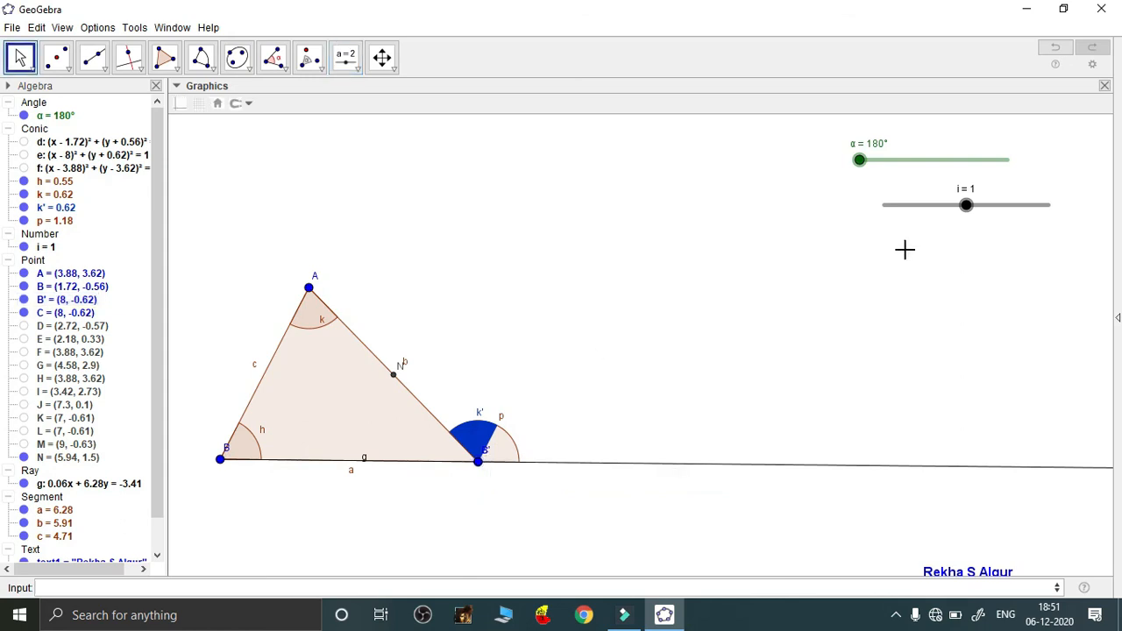
click(966, 205)
drag(978, 212, 995, 209)
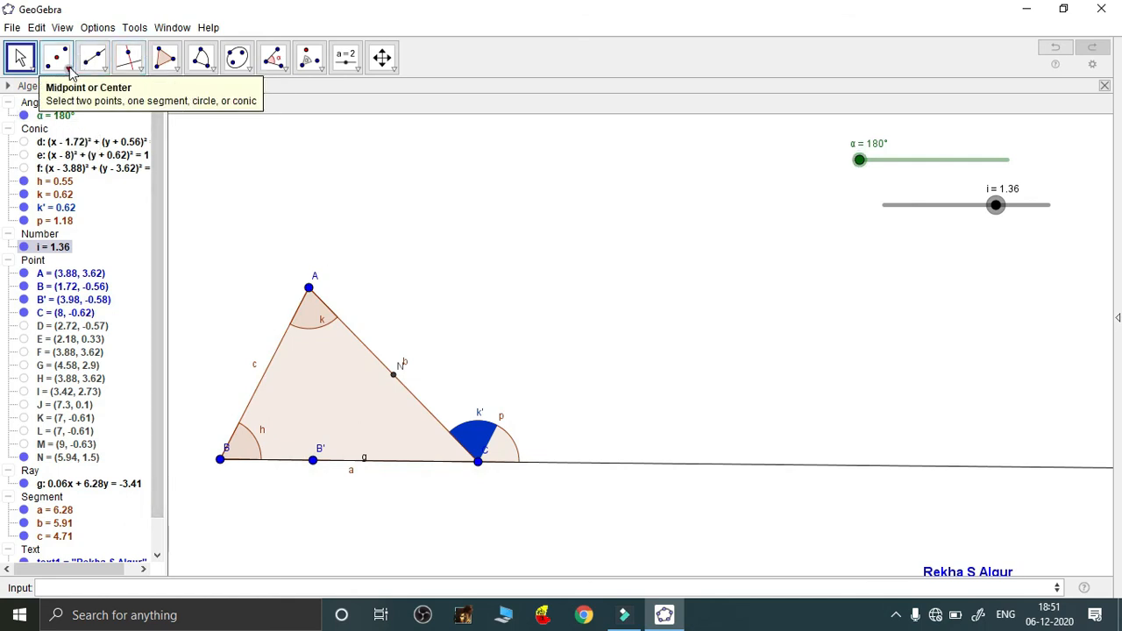
Draw vector u from point B to point B'
click(104, 73)
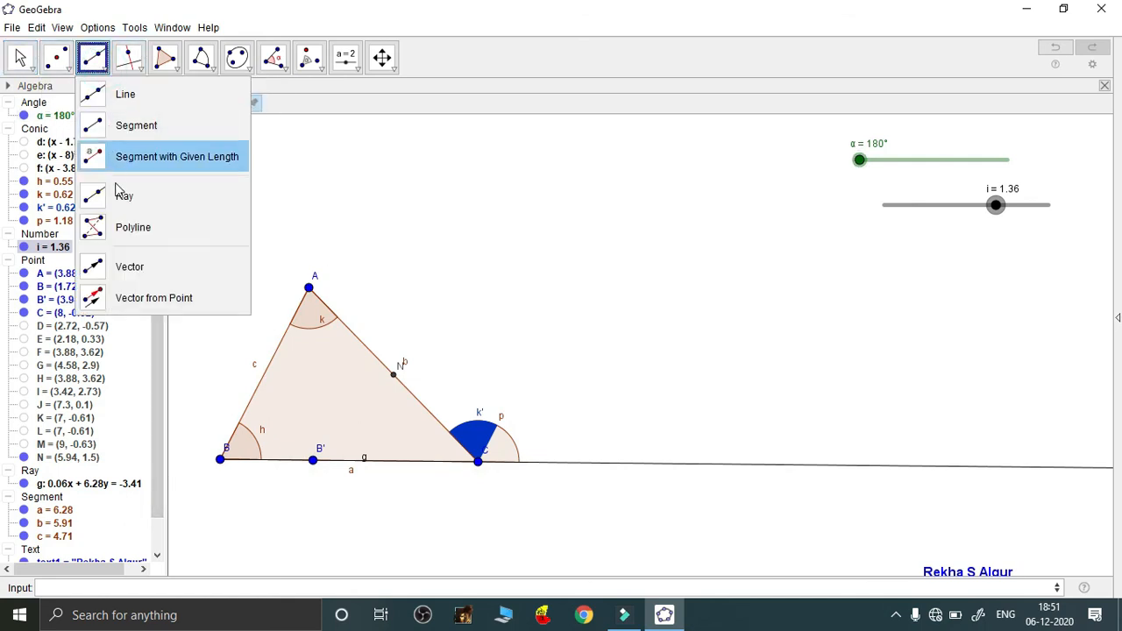
click(123, 268)
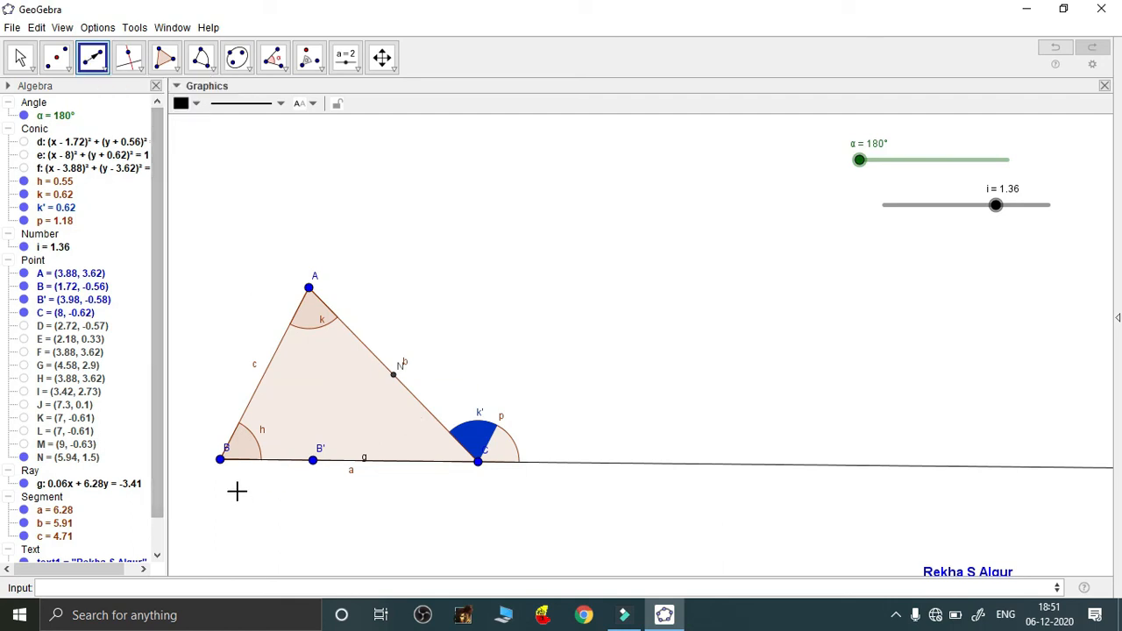
click(221, 461)
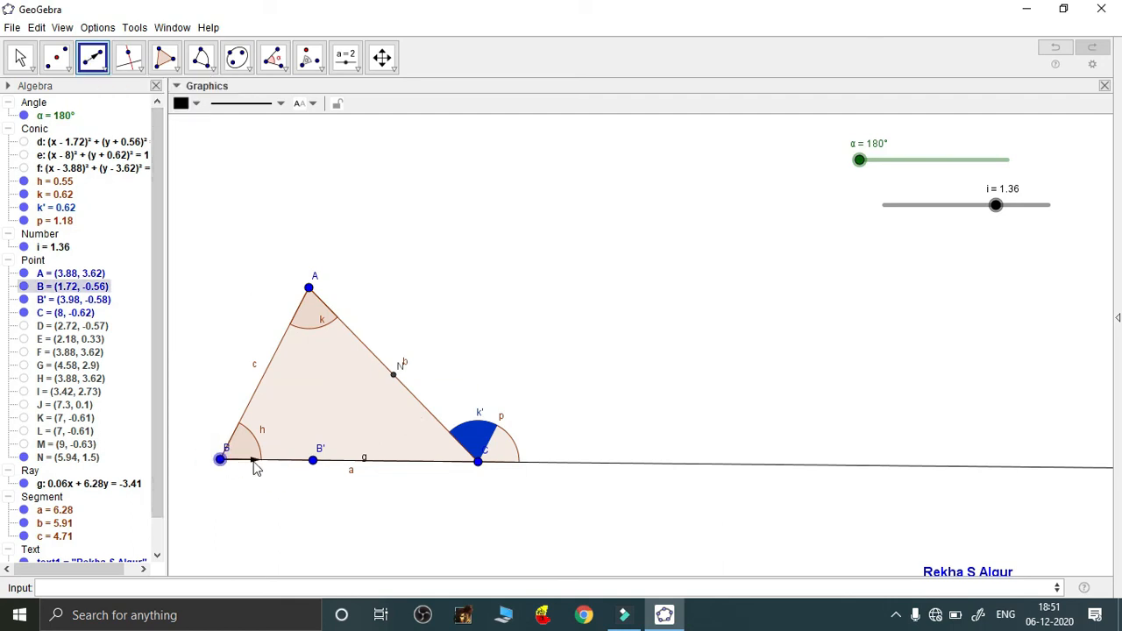
click(312, 460)
click(312, 460)
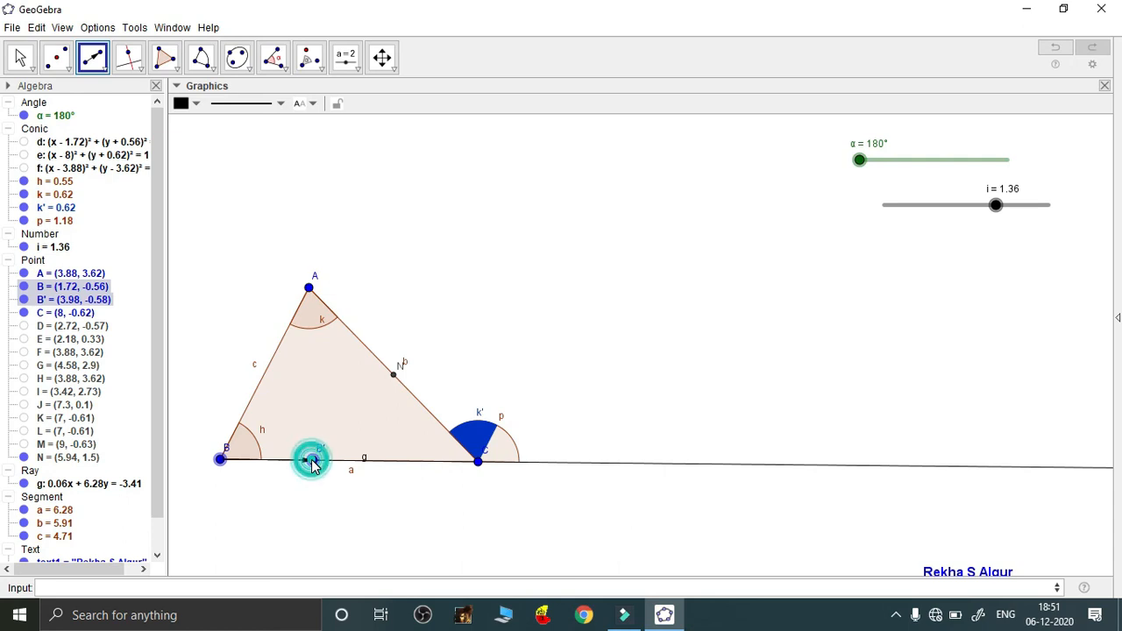
click(322, 72)
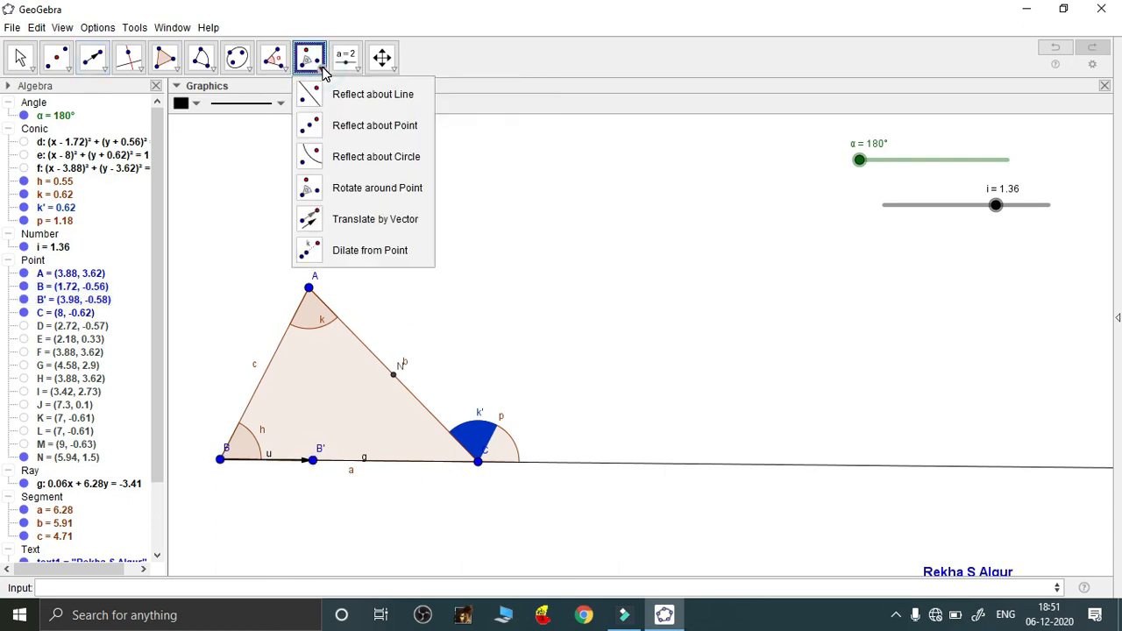
Translate base sector h by vector u, producing sector h' at B'
click(361, 221)
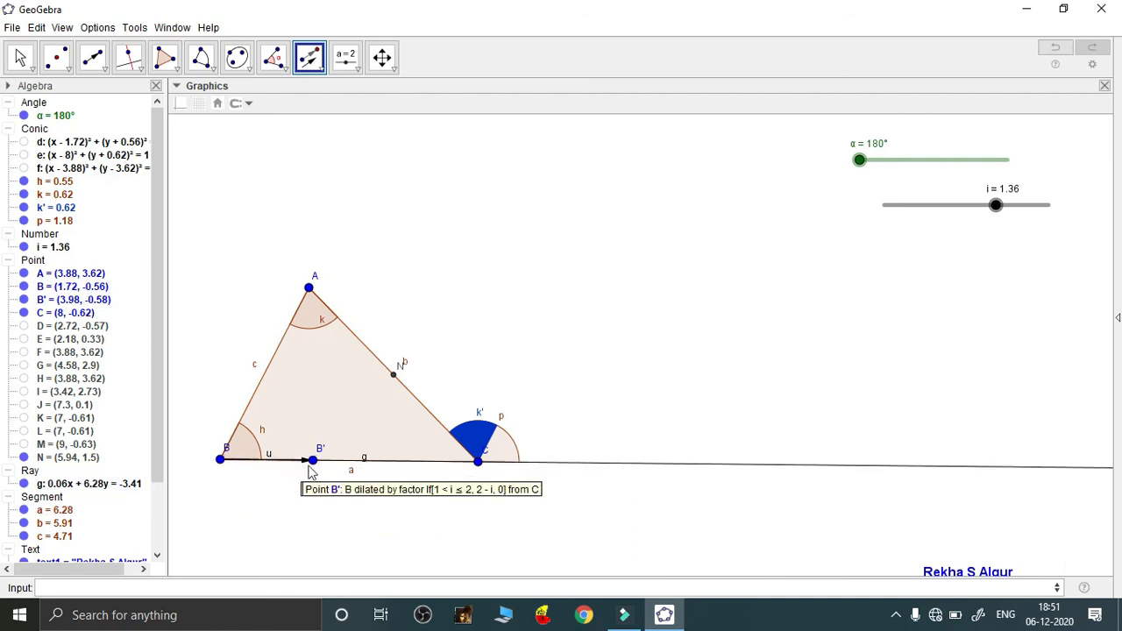
click(245, 452)
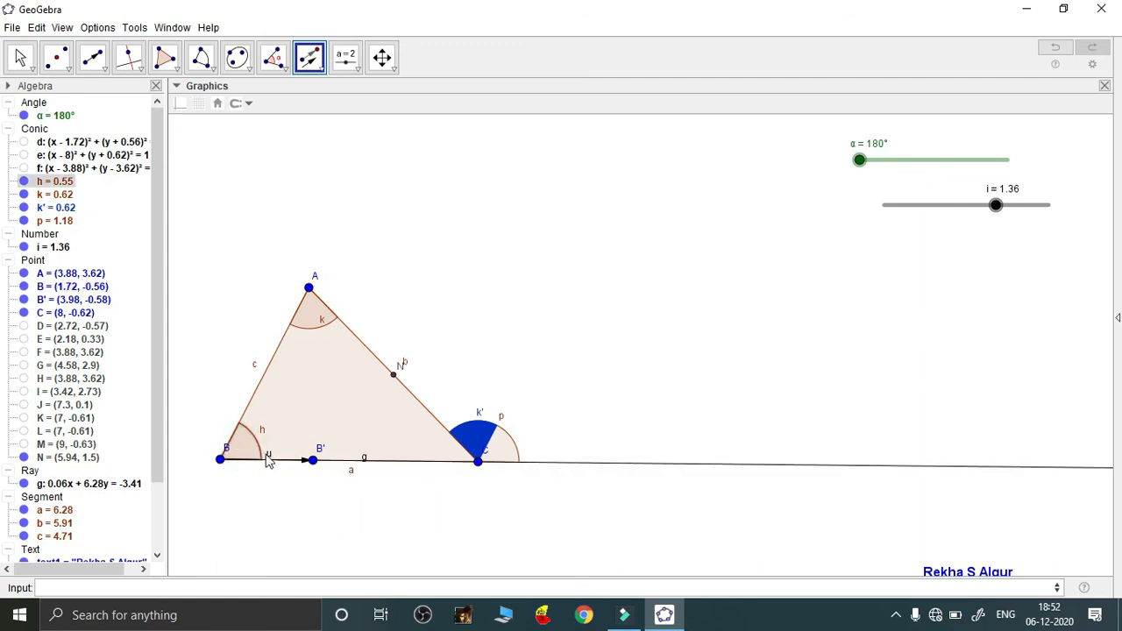
click(269, 456)
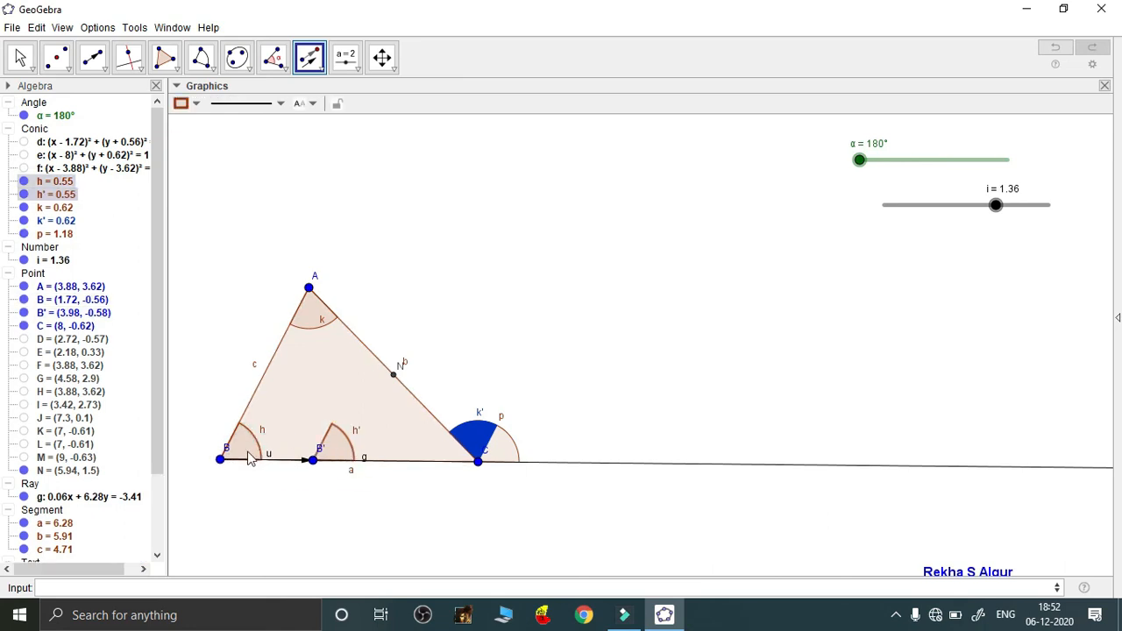
Colour sector h' magenta #CC0066 at full opacity
right_click(331, 454)
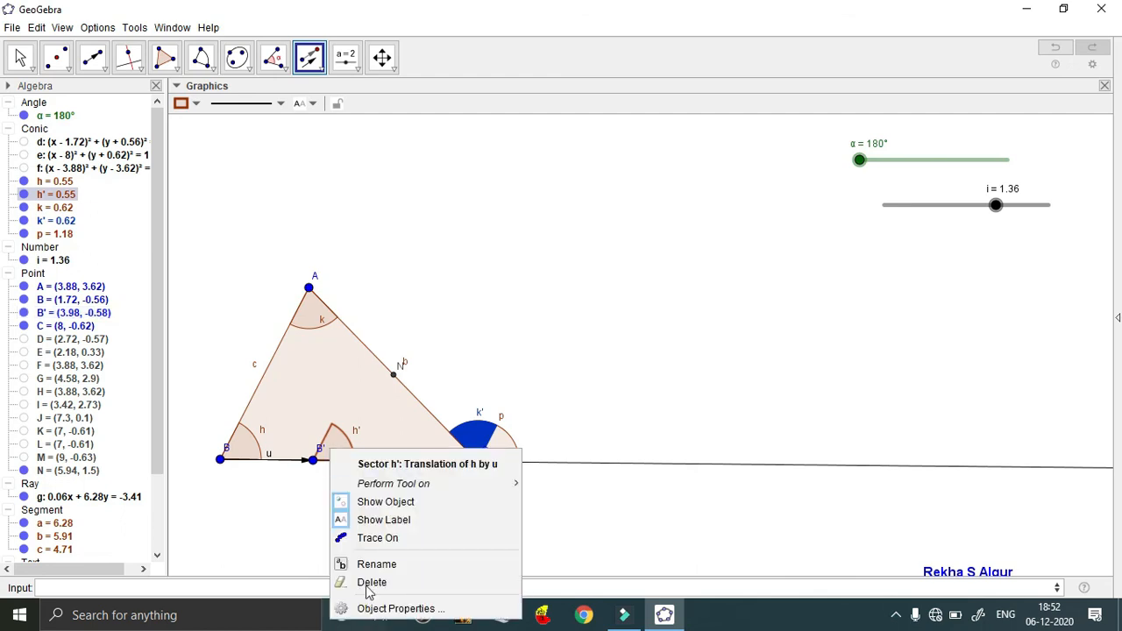
click(385, 613)
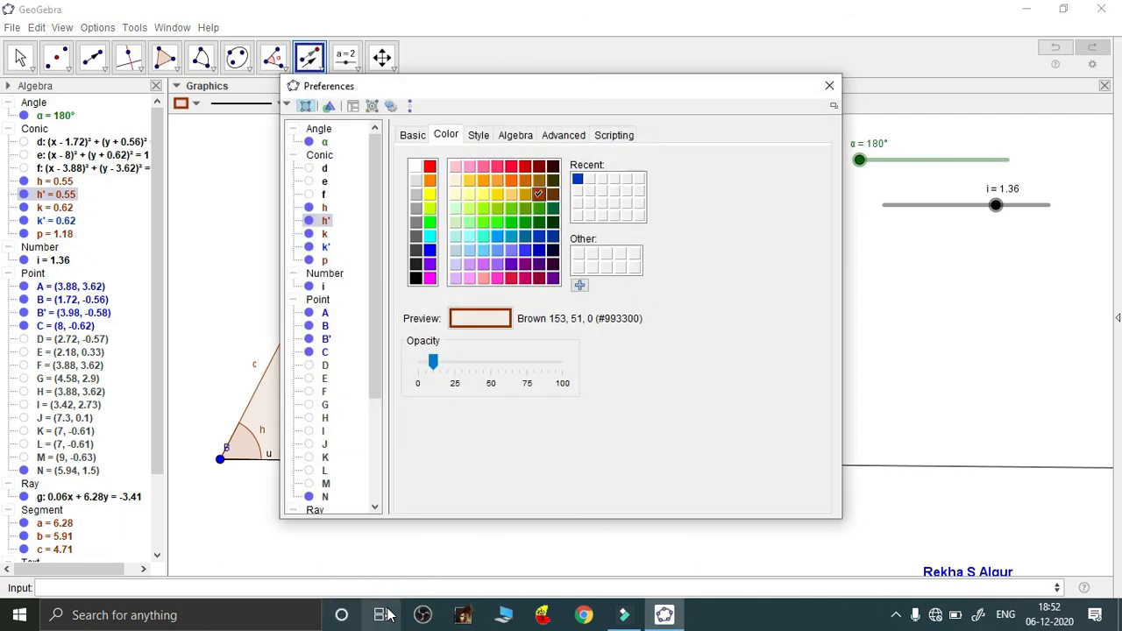
click(524, 279)
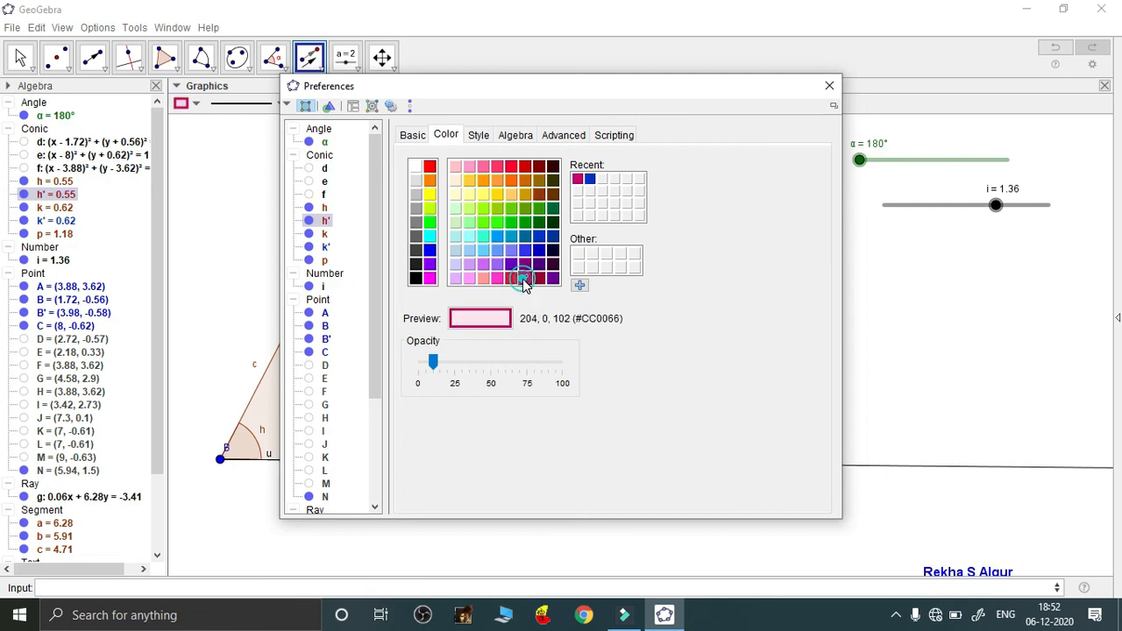
drag(433, 362, 563, 367)
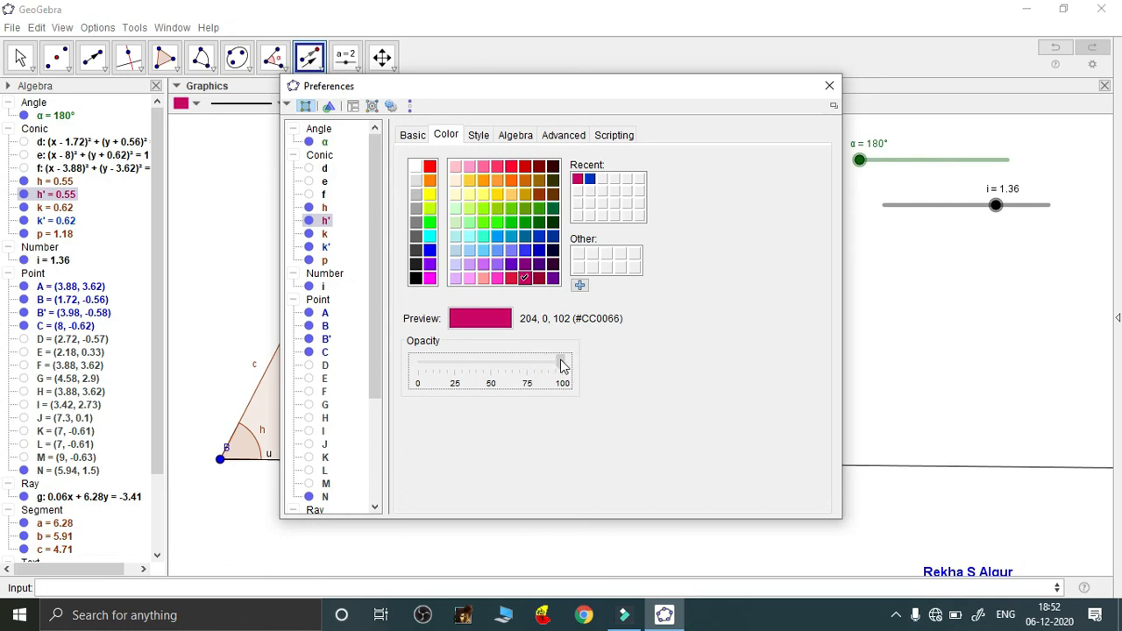
click(829, 85)
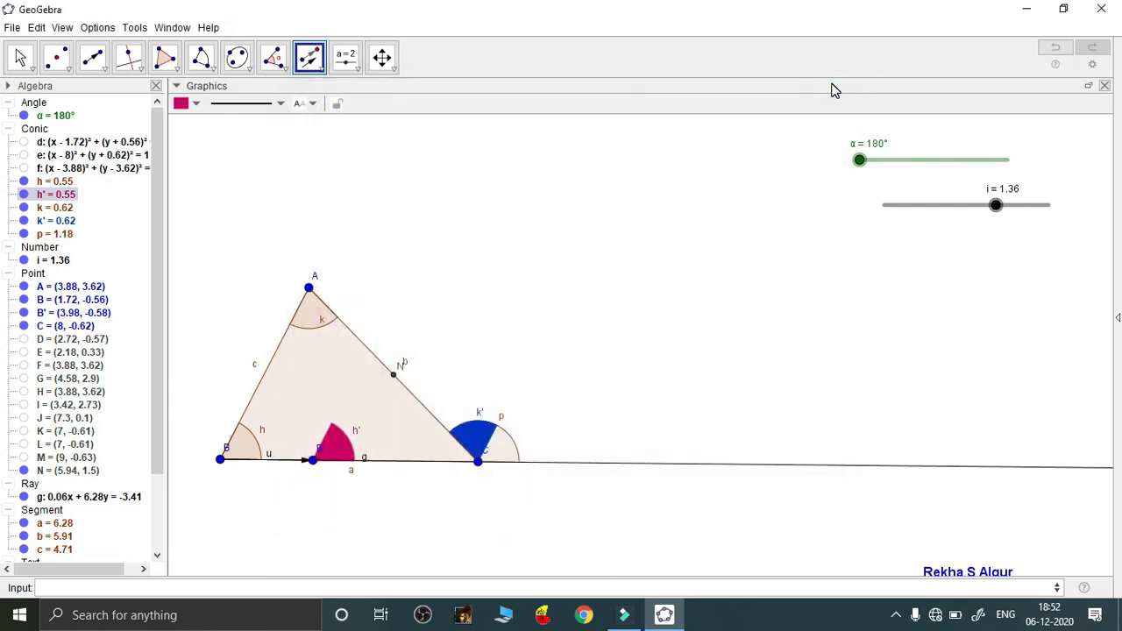
key(Escape)
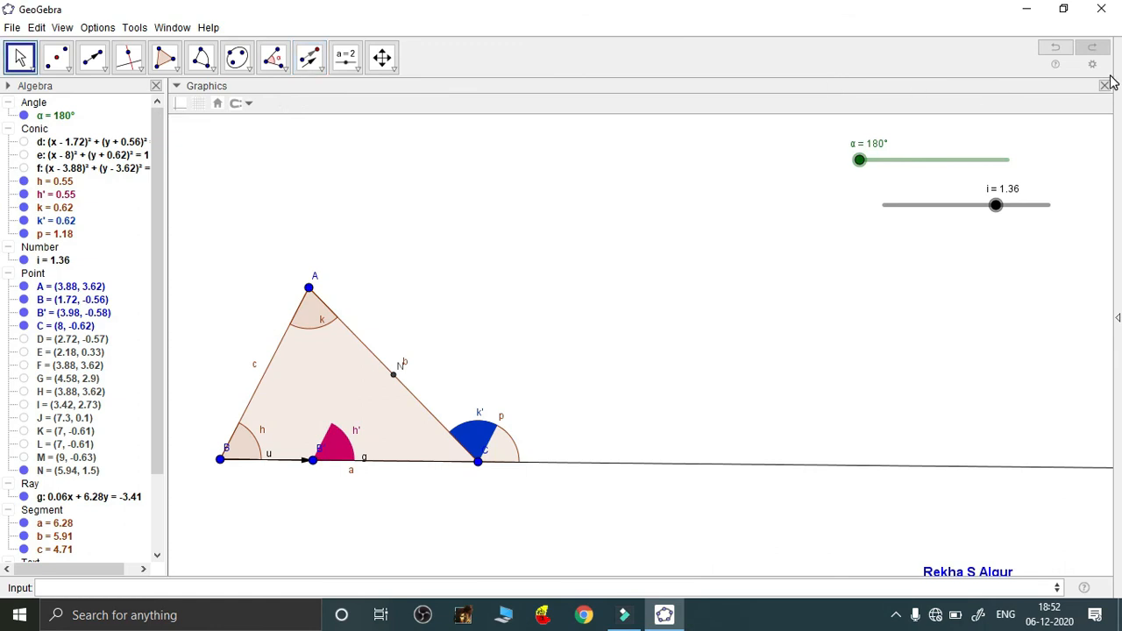
Test sliders i and α, leave i at 2, and drag apex A to (7.68, 5.08)
drag(995, 206, 968, 224)
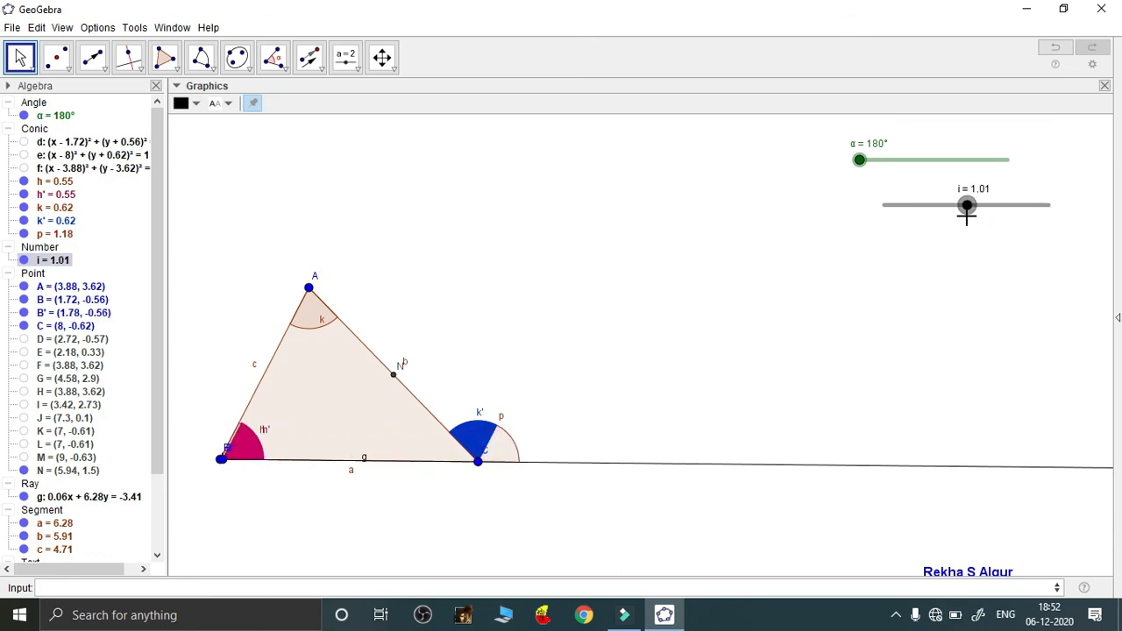
drag(860, 162, 859, 230)
drag(967, 205, 1079, 207)
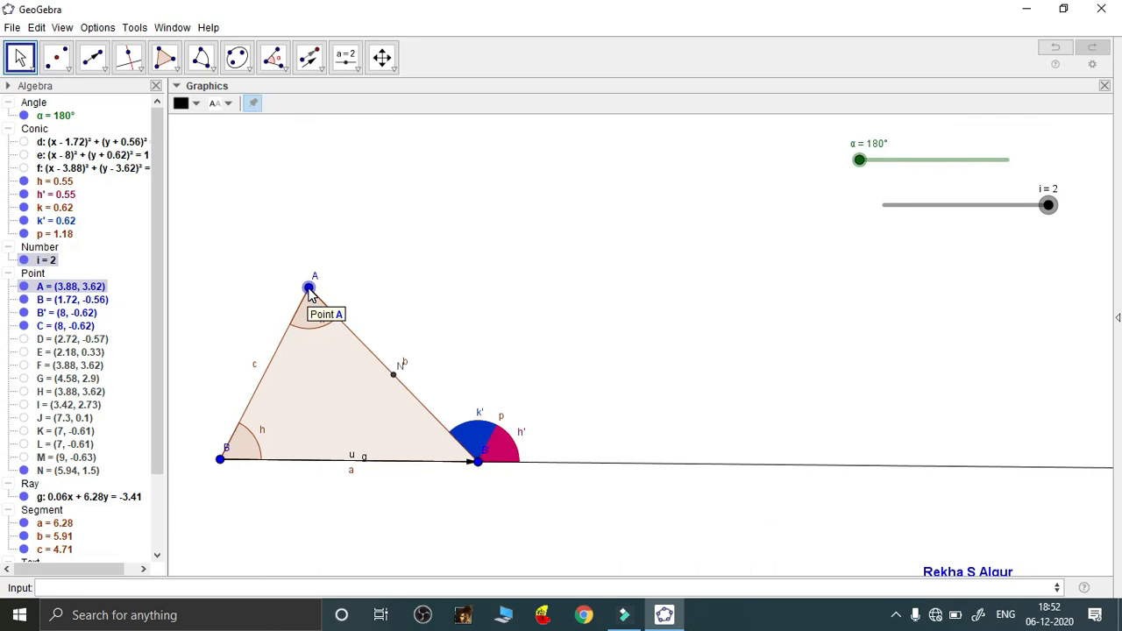
drag(309, 292, 545, 210)
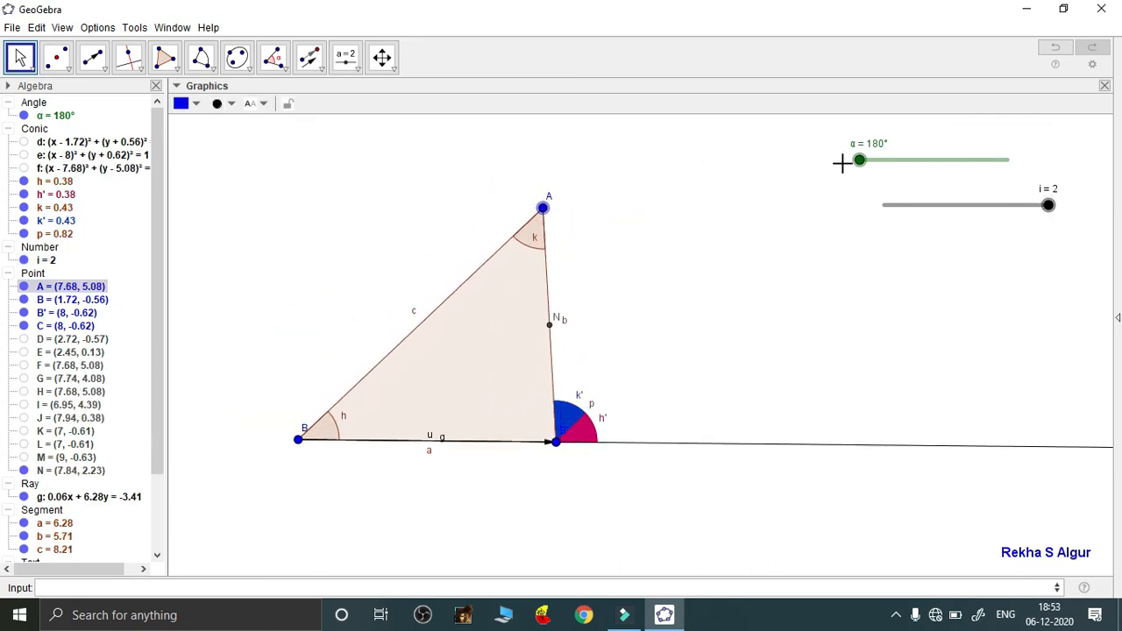
Test sliders i and α, ending with α at 360° so blue sector k' fills apex A
drag(860, 161, 1037, 146)
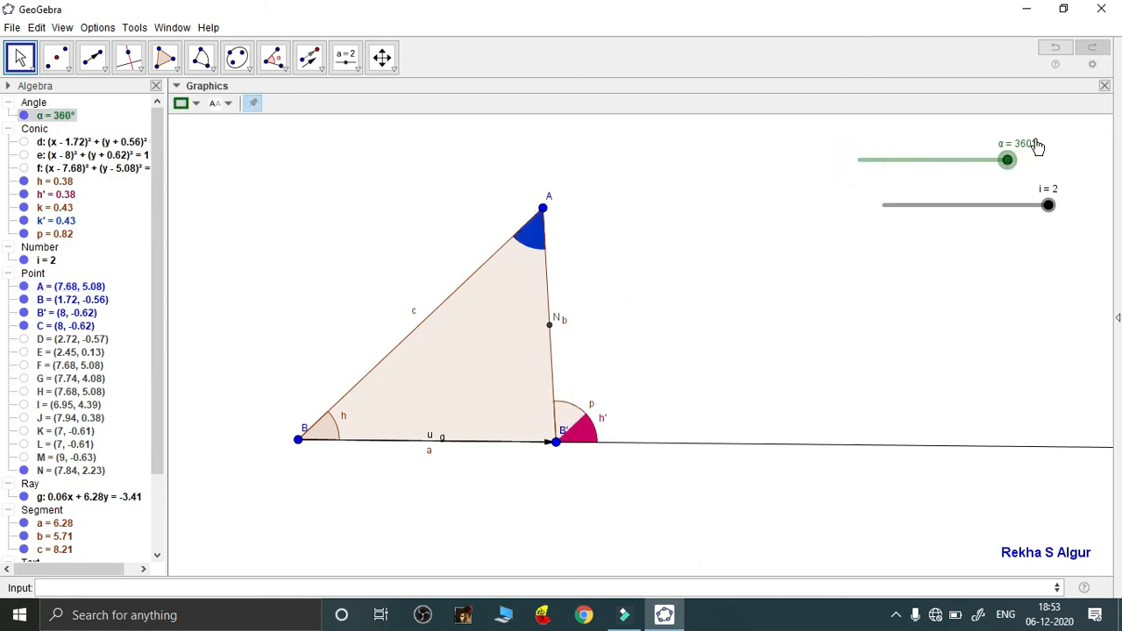
mouse_move(1046, 207)
mouse_down()
mouse_move(968, 224)
mouse_move(1025, 220)
mouse_move(1051, 202)
mouse_up()
drag(1007, 162, 937, 227)
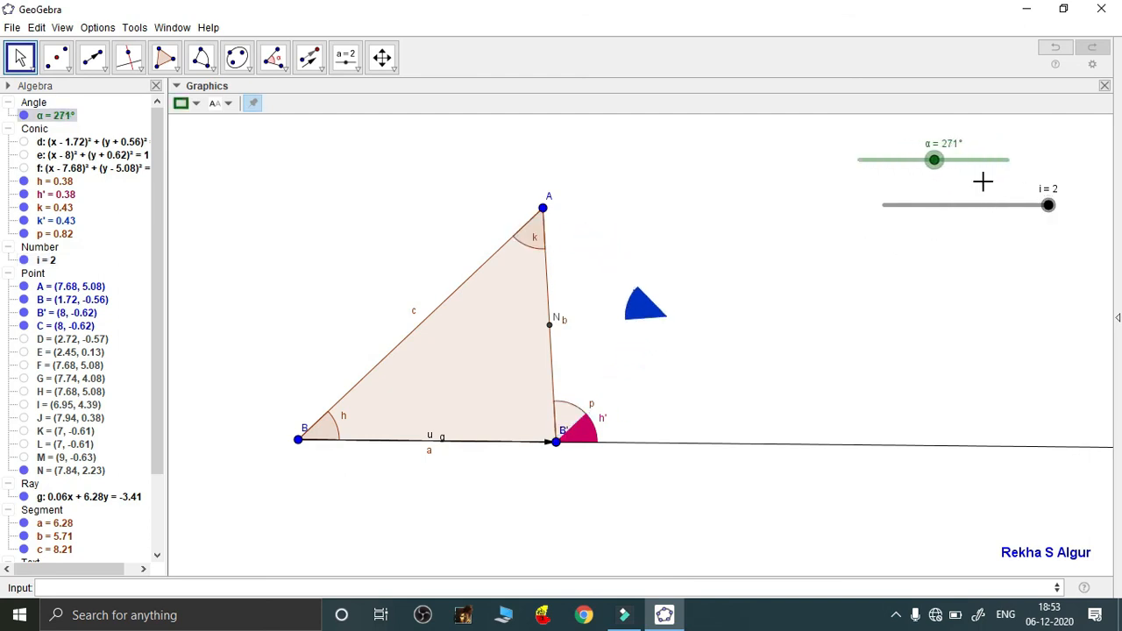
drag(936, 165, 1006, 160)
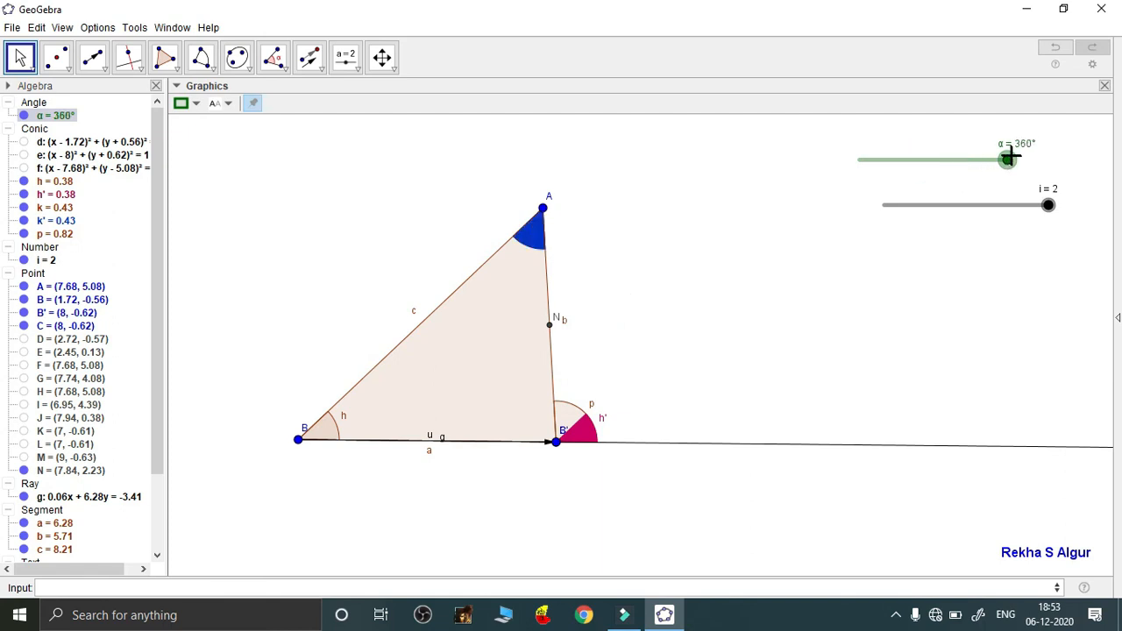